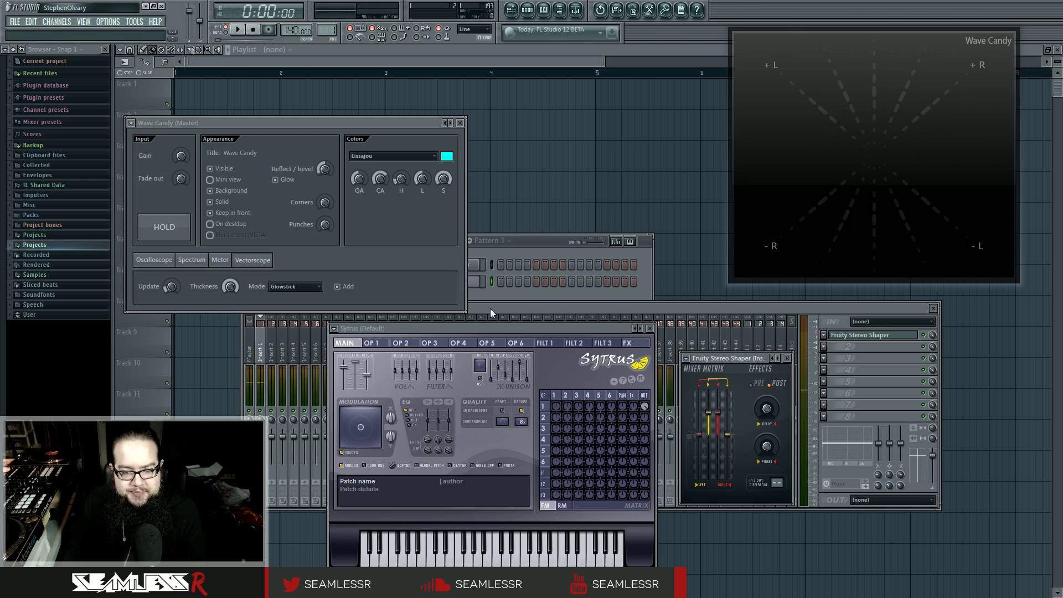
Move the Wave Candy settings window and the Sytrus window higher in the workspace
drag(383, 127, 380, 70)
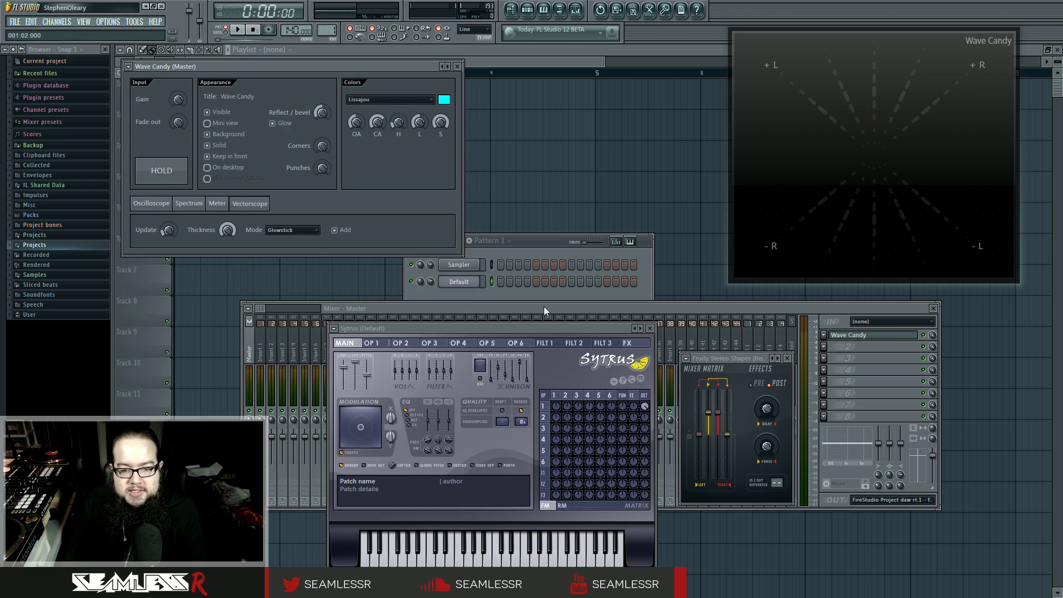
drag(555, 328, 546, 295)
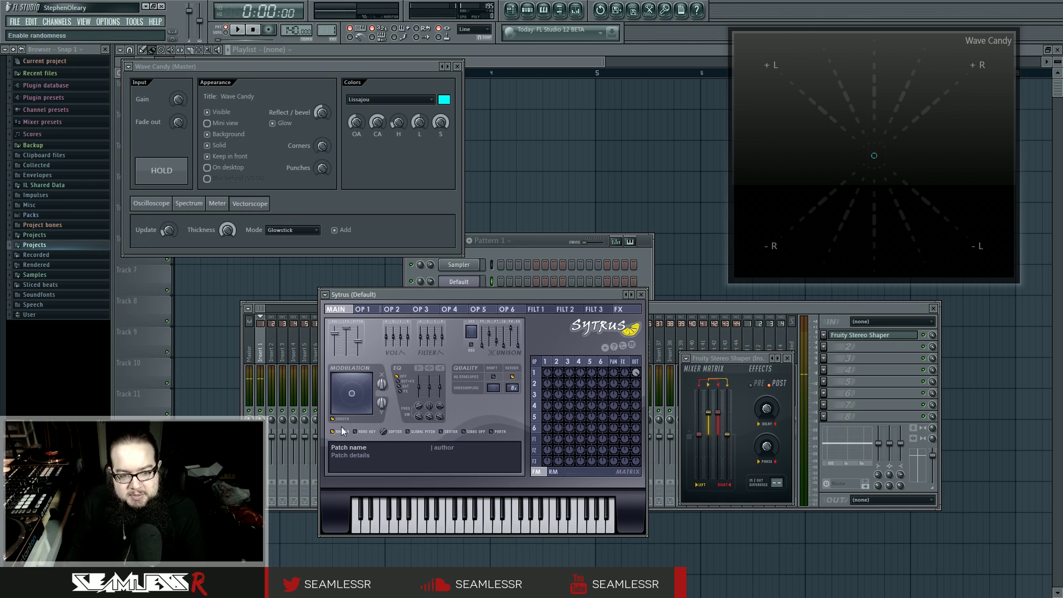
Bring the mixer forward and compare the Master and Insert 1 tracks, ending with Master selected to show its effects
click(254, 308)
click(251, 349)
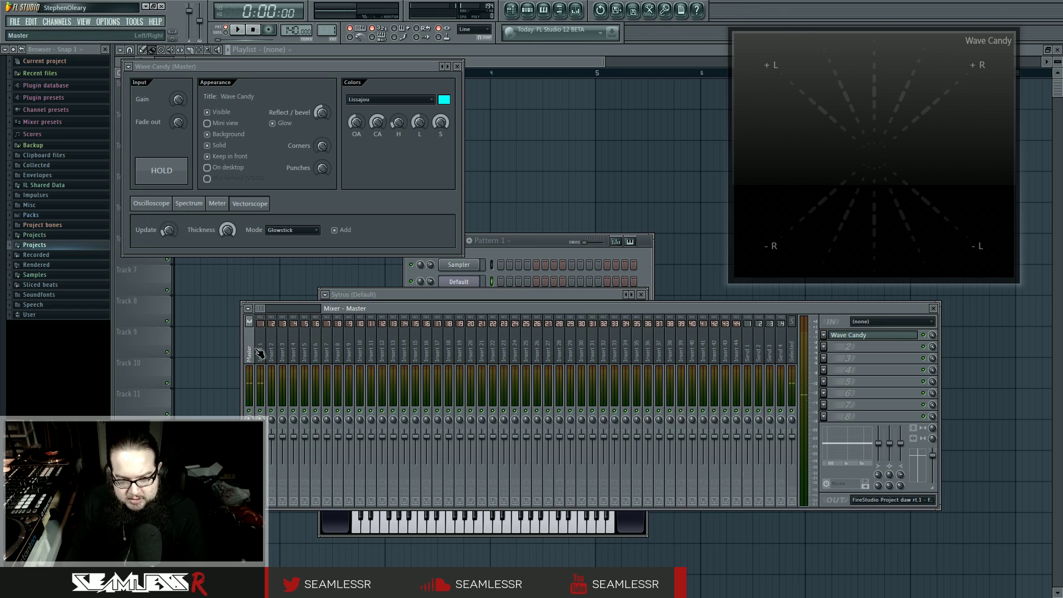
click(260, 349)
click(252, 349)
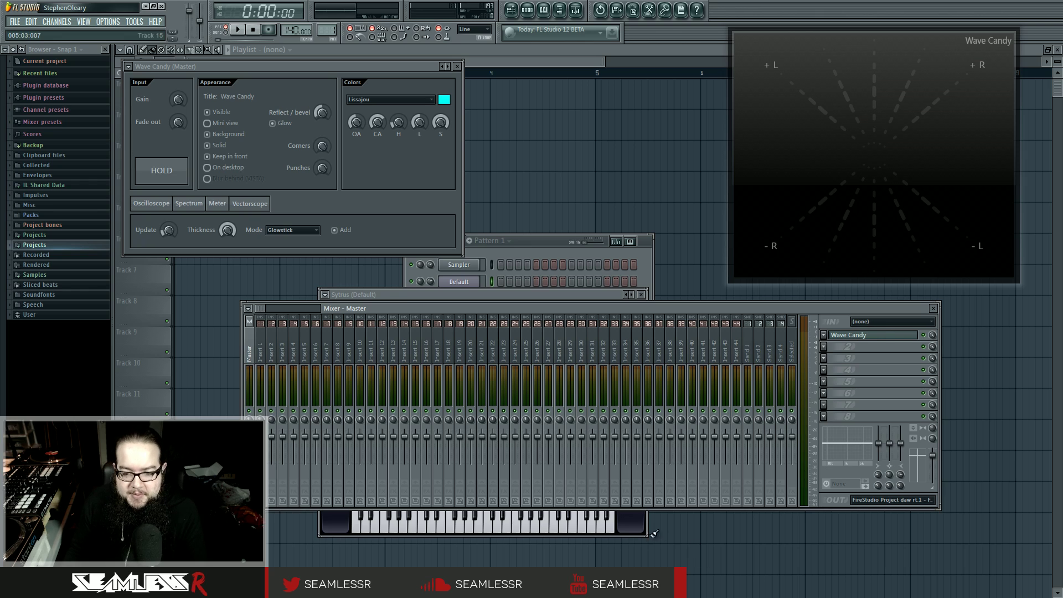
Change the waveform of operator 1 in Sytrus to a saw shape
click(628, 523)
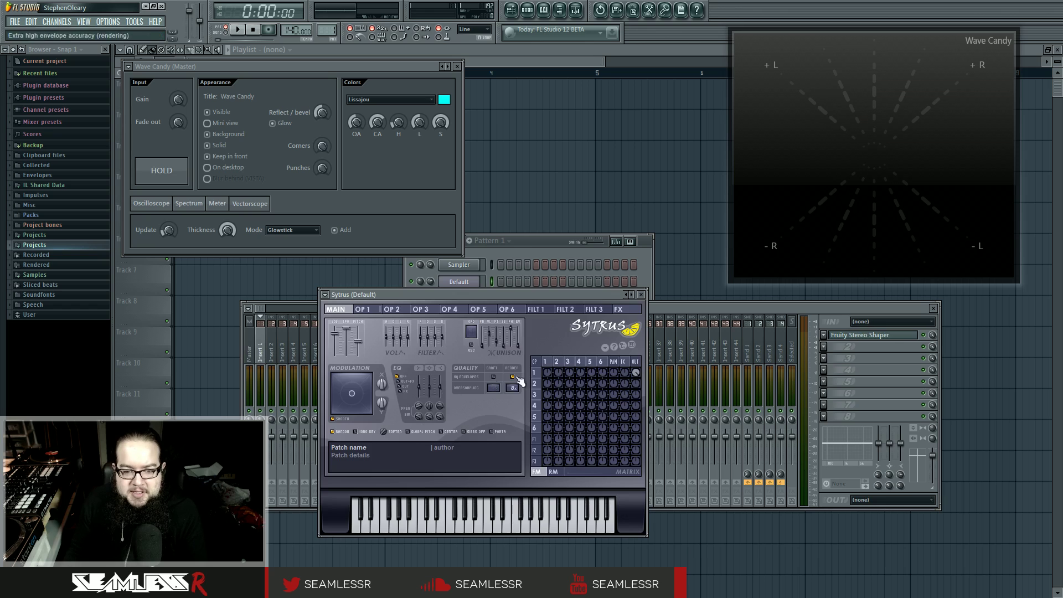
click(546, 362)
click(348, 345)
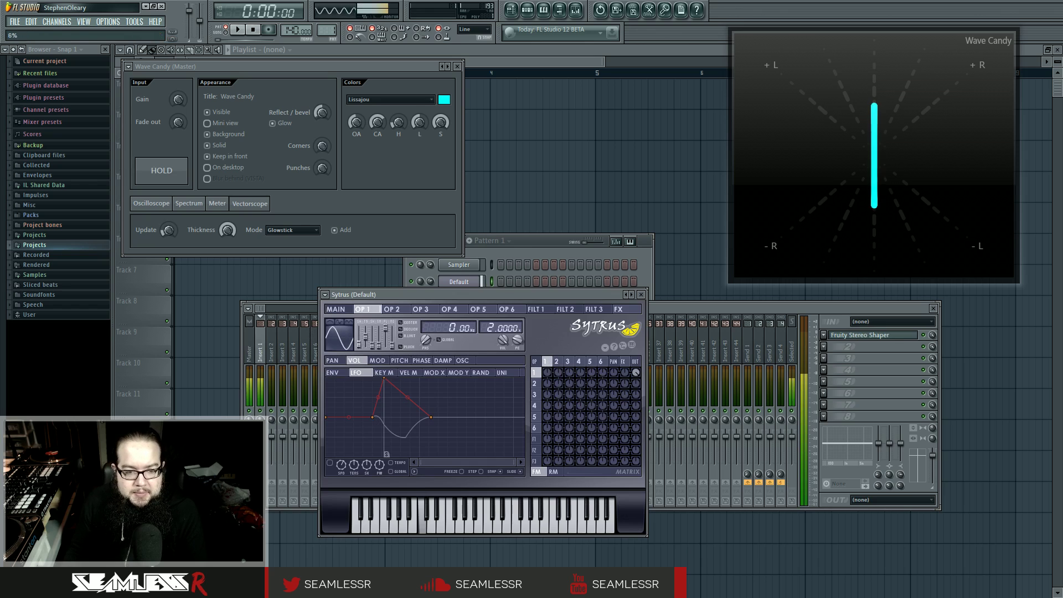
scroll(353, 341, down, 1)
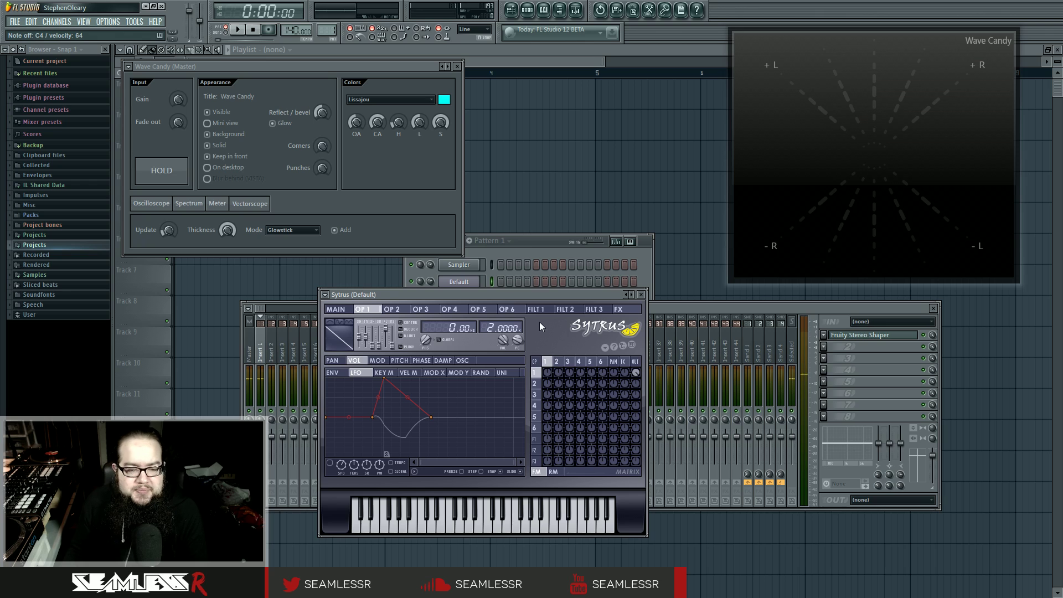
Adjust the unison settings on the Sytrus main page to spread the saw sound across the stereo field
click(376, 308)
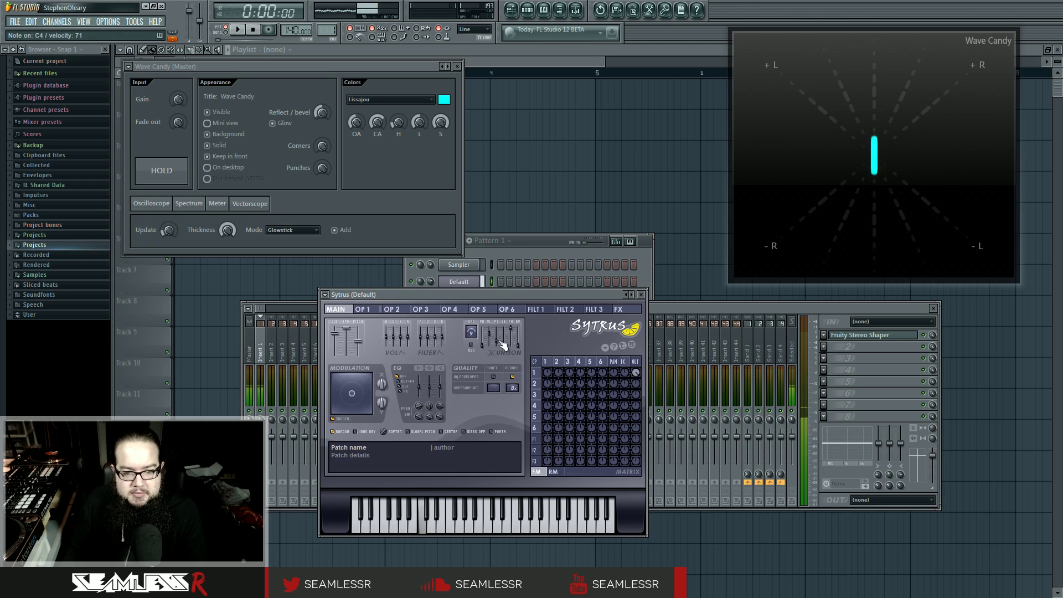
drag(503, 341, 503, 337)
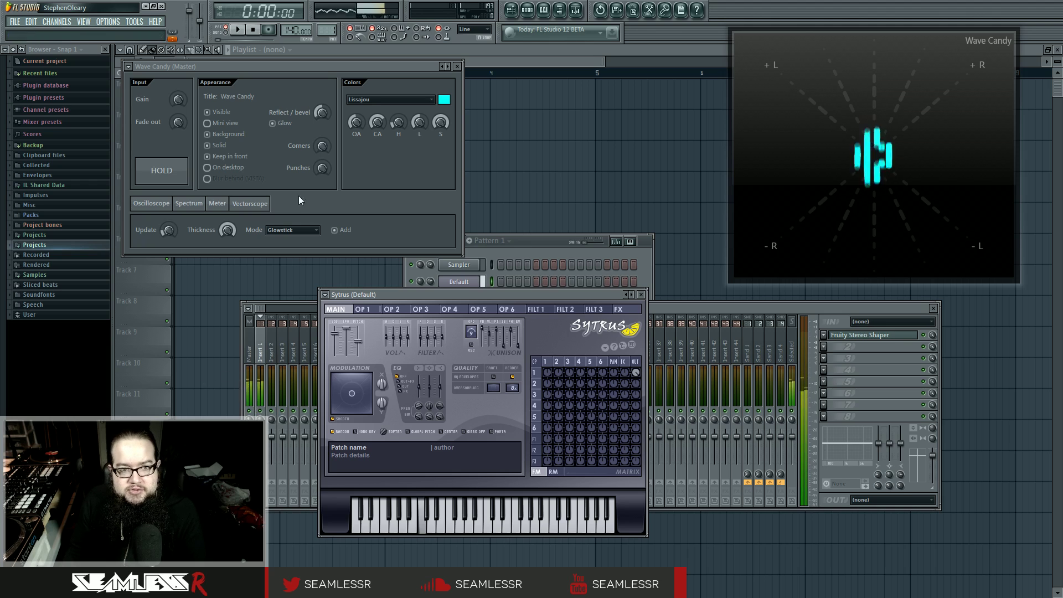
drag(470, 294, 471, 292)
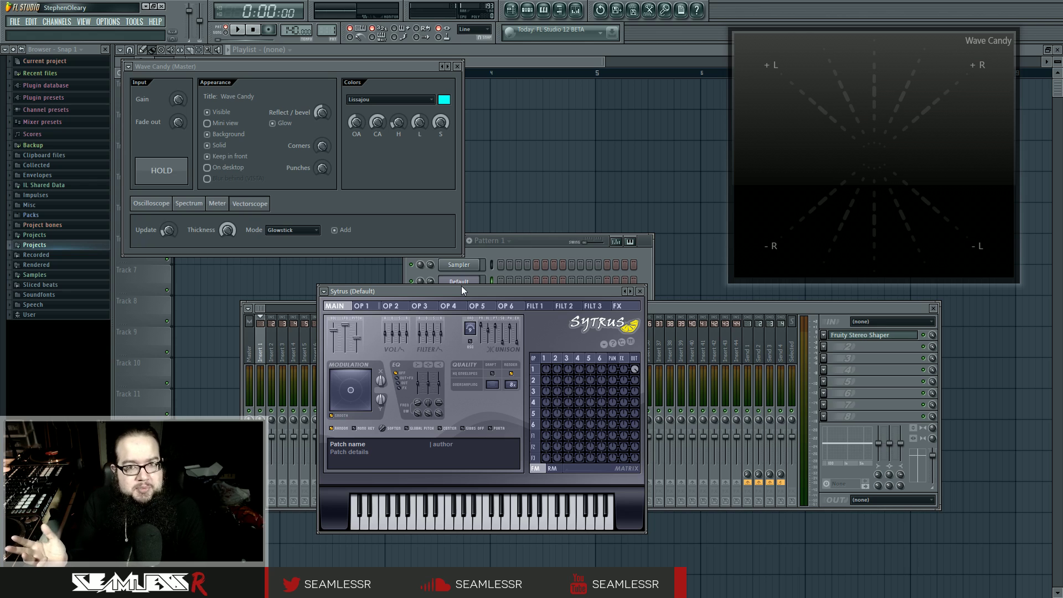
Audition a note in Sytrus and move its window slightly higher
key(z)
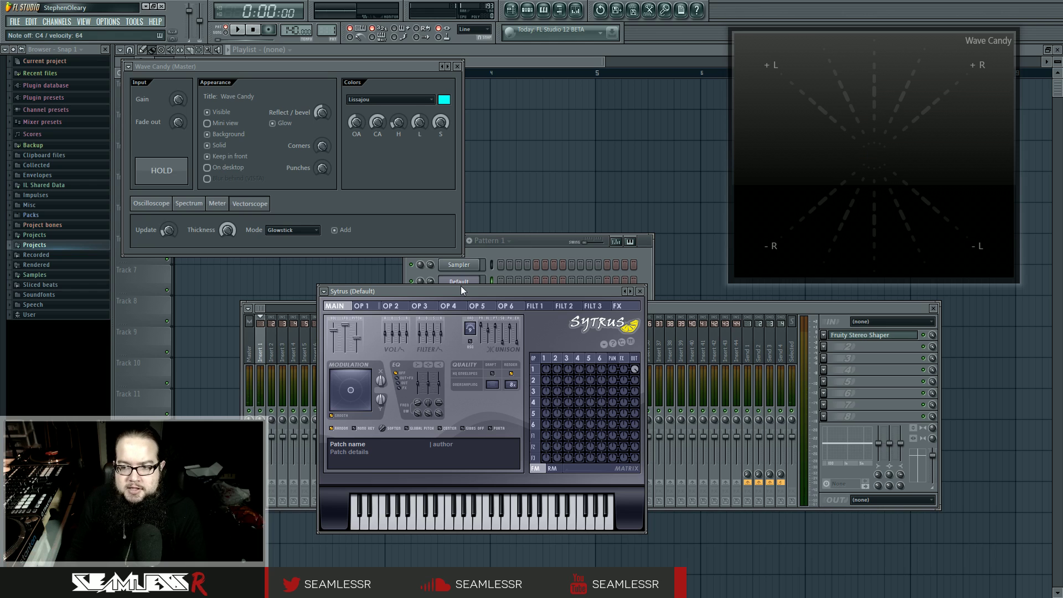
drag(467, 288, 468, 281)
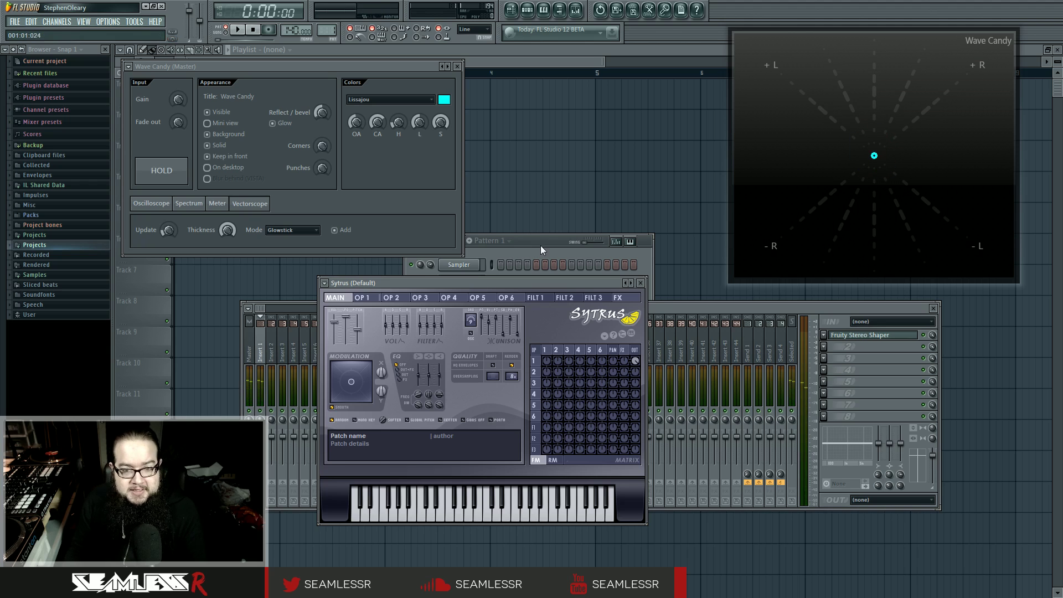
click(540, 244)
click(477, 283)
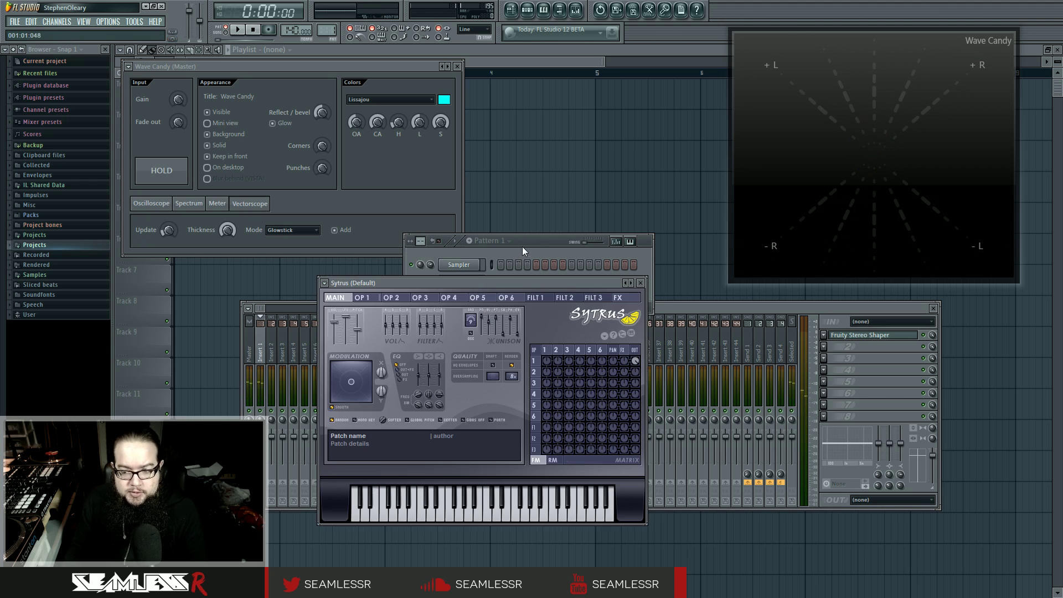
Try the stereo separation control on mixer track Insert 1 and return it to its original setting
click(931, 430)
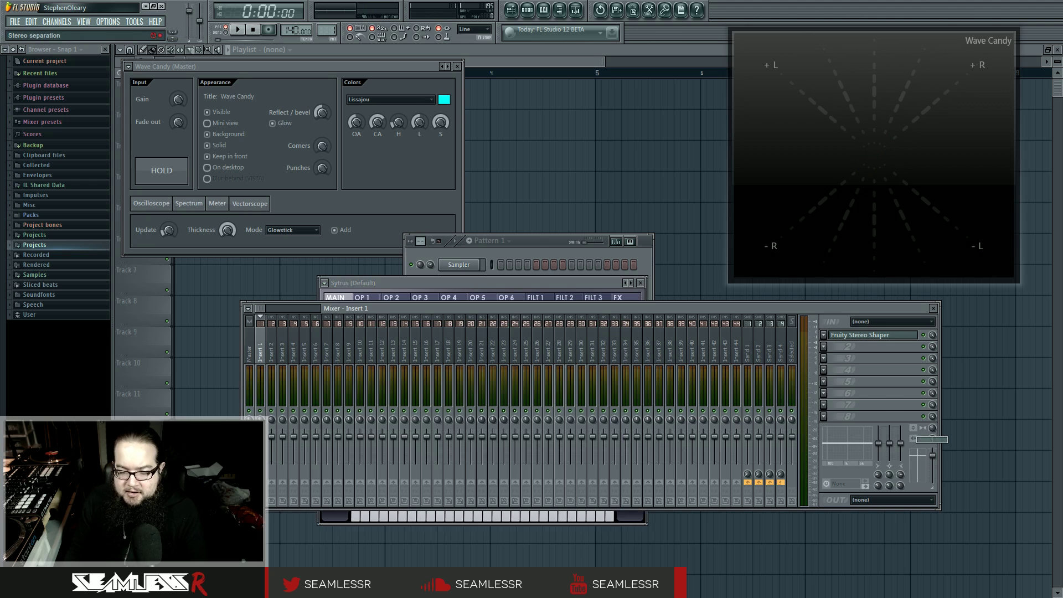
drag(932, 430, 933, 434)
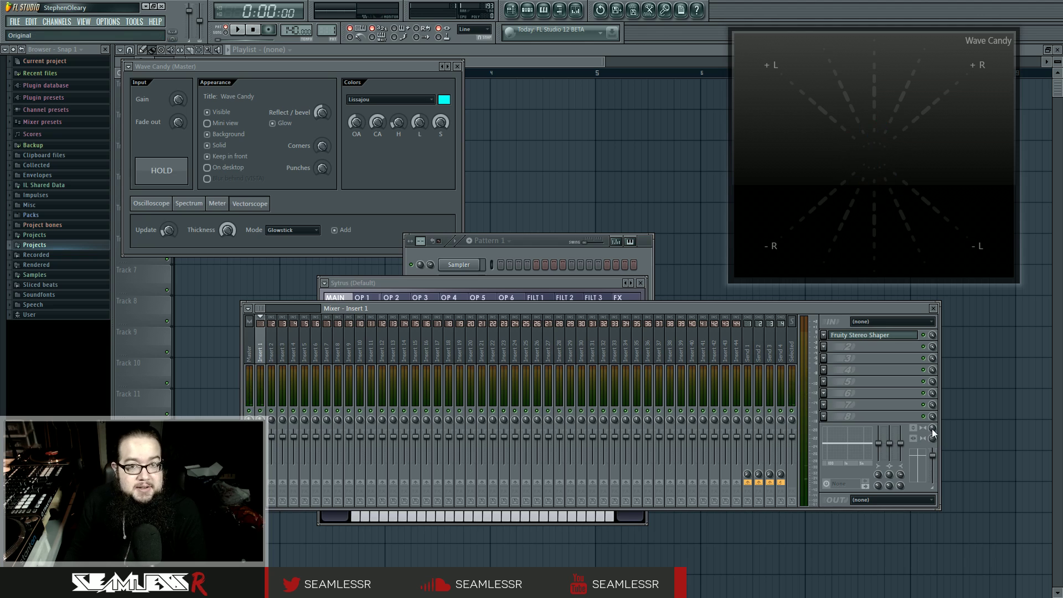
drag(932, 429, 932, 429)
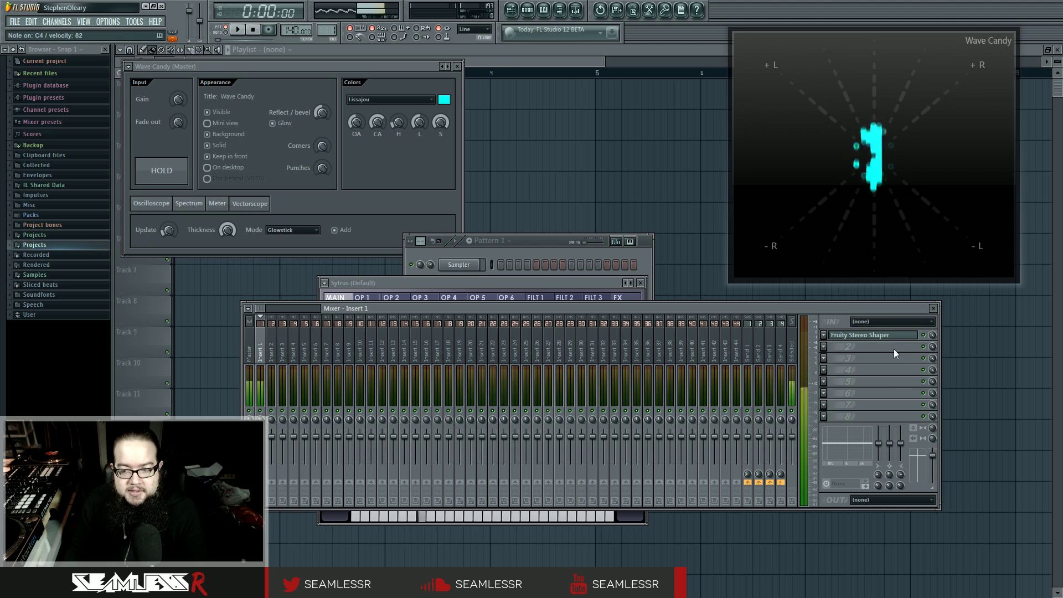
Open Fruity Stereo Shaper on Insert 1 and try inverting the cross-channel volumes in its mixer matrix
click(886, 335)
drag(727, 424, 727, 444)
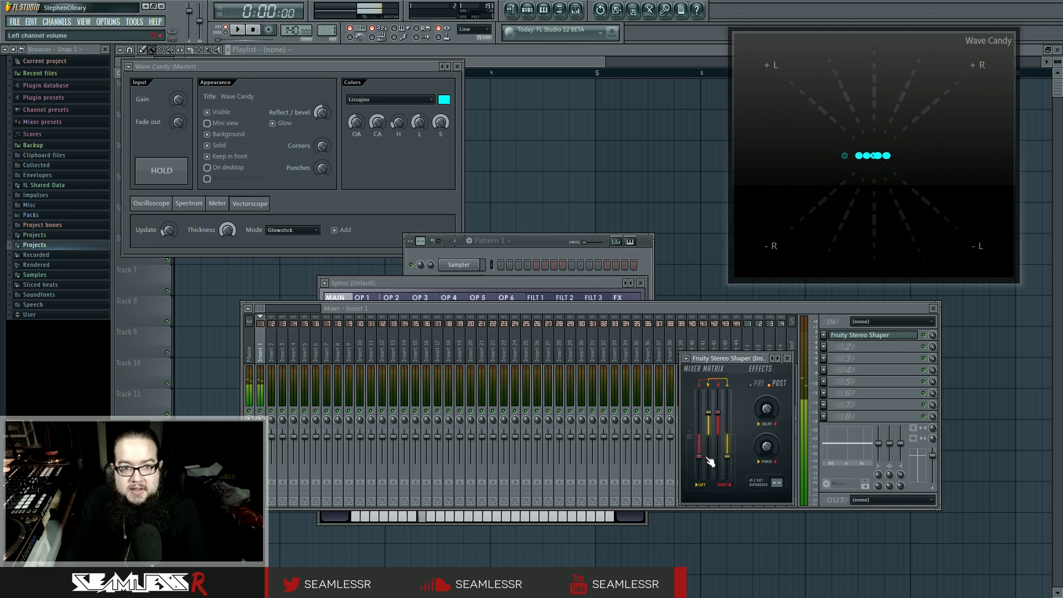
drag(713, 456, 713, 476)
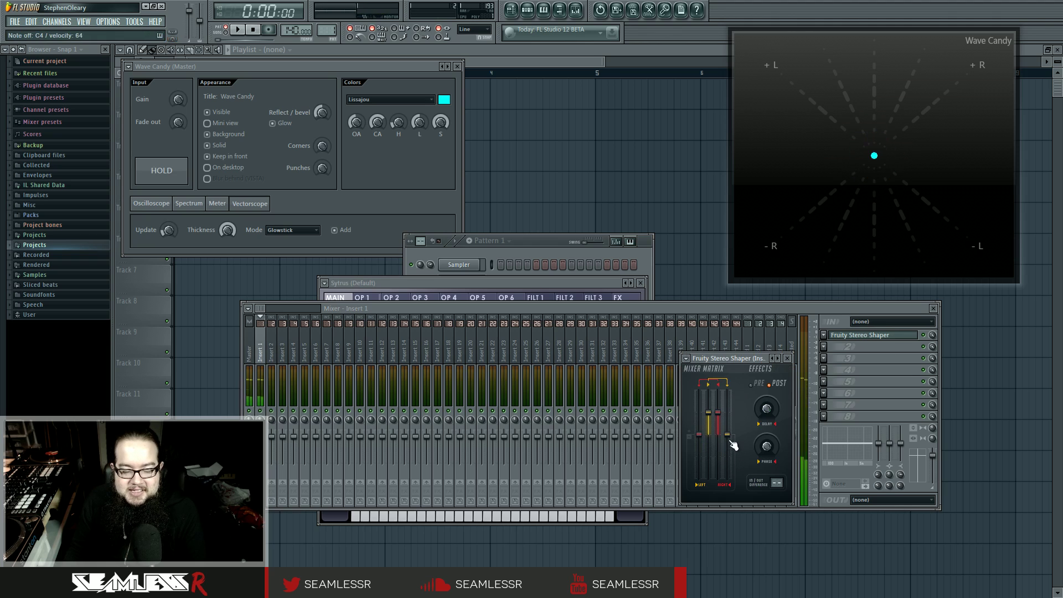
Move the Fruity Stereo Shaper window higher over the mixer to examine its matrix sliders
mouse_move(735, 358)
mouse_down()
mouse_move(727, 366)
mouse_move(730, 339)
mouse_up()
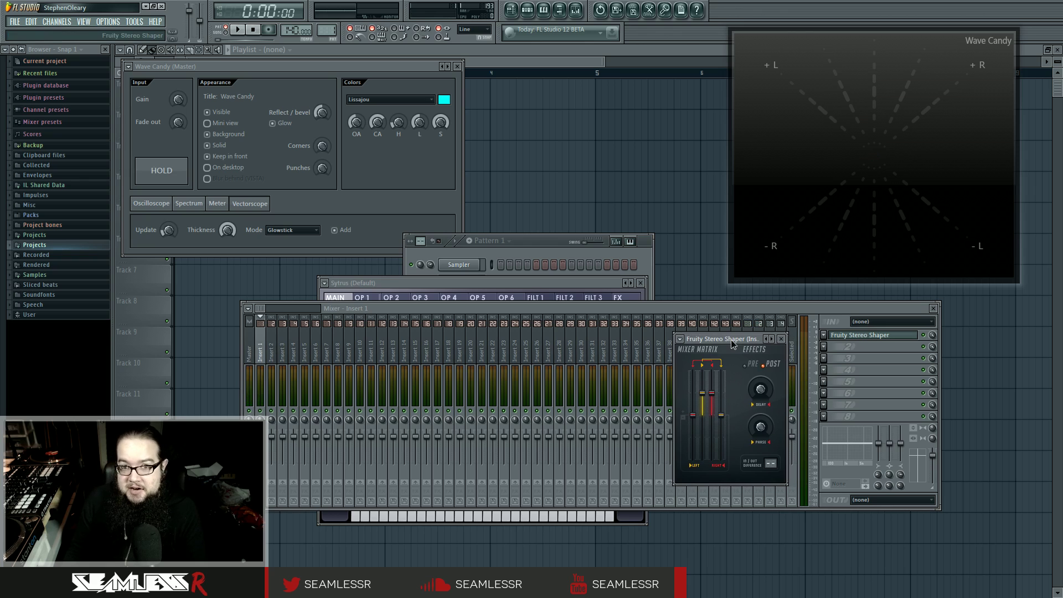
mouse_move(731, 340)
mouse_down()
mouse_move(732, 350)
mouse_move(720, 327)
mouse_up()
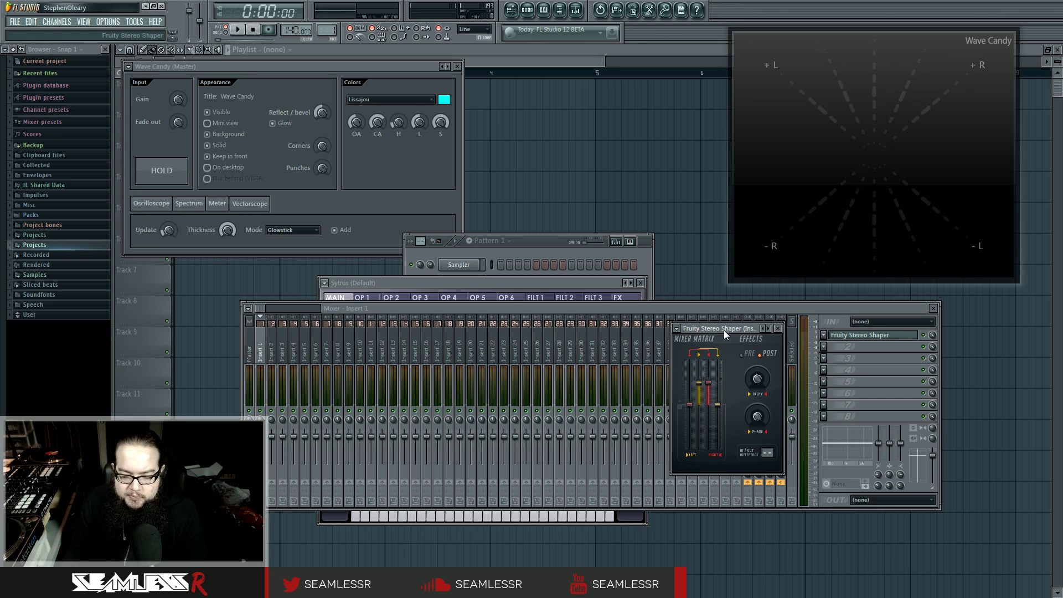
drag(723, 330, 733, 328)
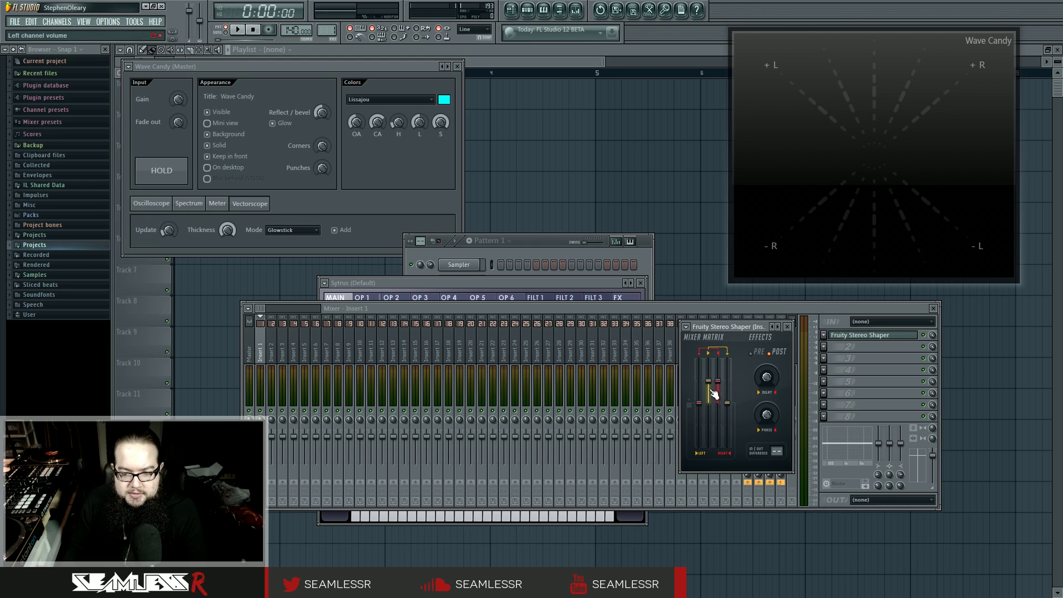
mouse_move(715, 393)
mouse_down()
mouse_move(714, 373)
mouse_move(714, 414)
mouse_move(715, 377)
mouse_move(714, 409)
mouse_move(712, 391)
mouse_move(727, 381)
mouse_move(727, 402)
mouse_up()
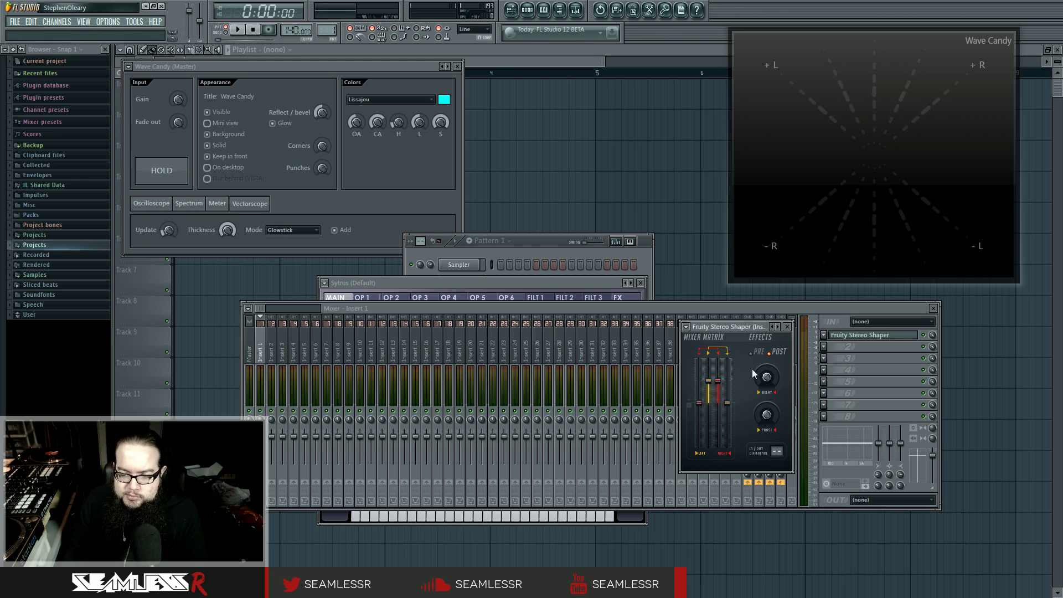
Turn off the unison in Sytrus to get a mono sound for testing the stereo delay
drag(766, 378, 767, 377)
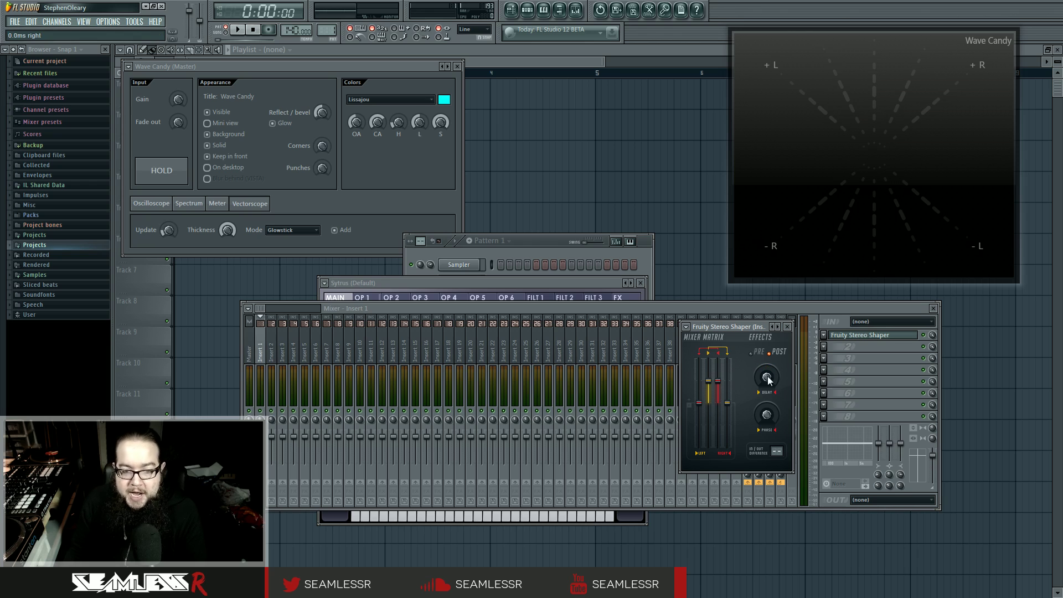
click(480, 283)
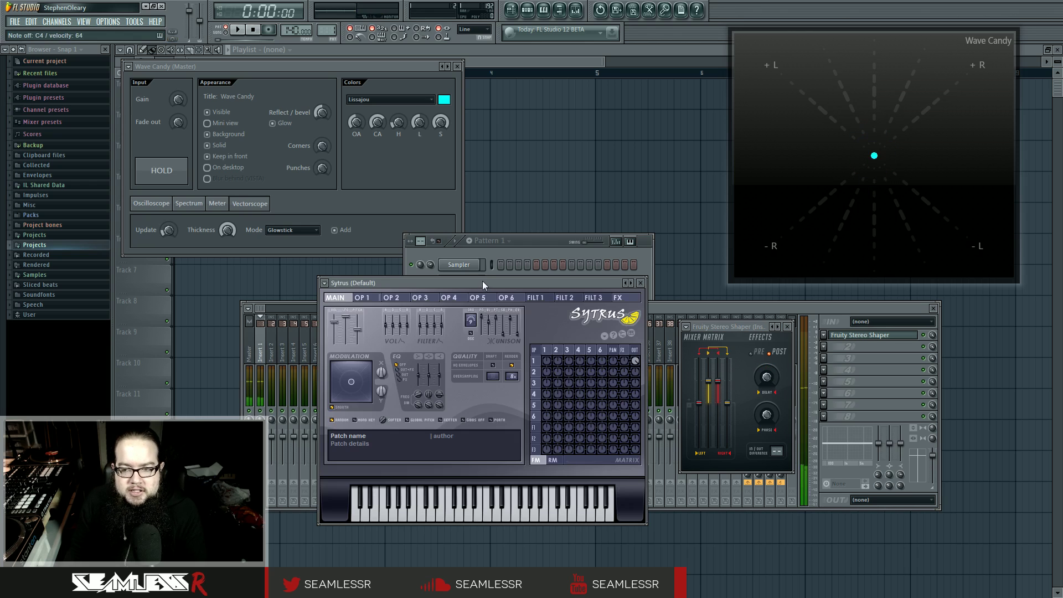
drag(470, 320, 471, 321)
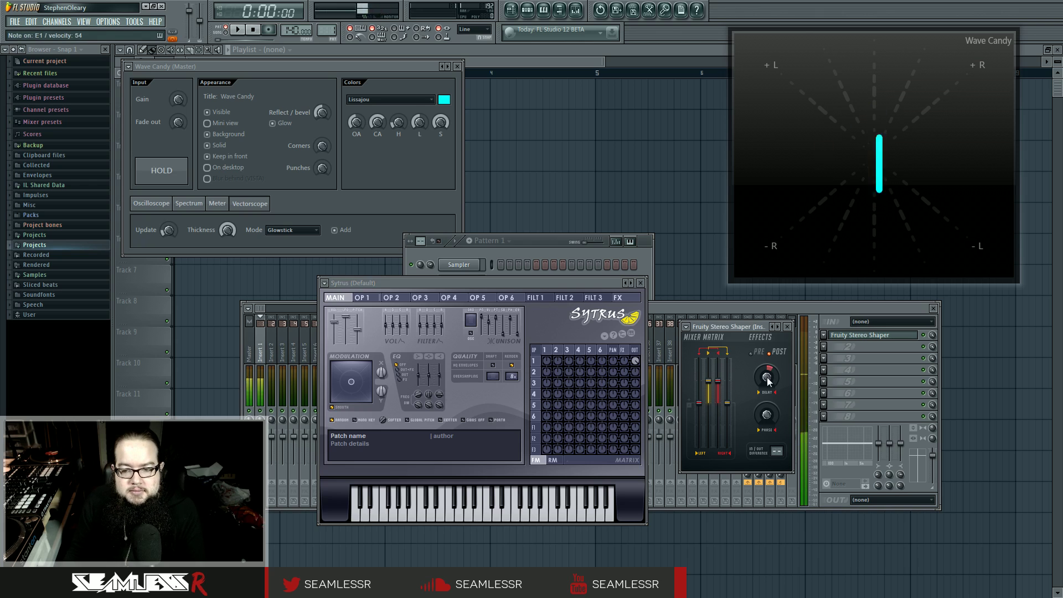
Try delaying the right channel and shifting the left/right phase in Fruity Stereo Shaper
drag(766, 377, 767, 360)
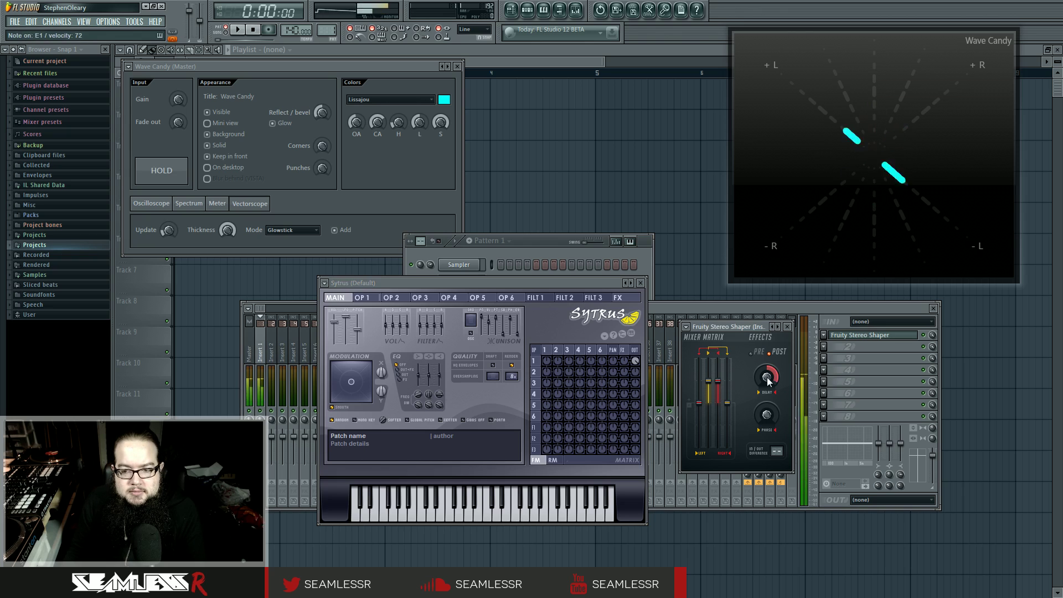
drag(766, 377, 766, 376)
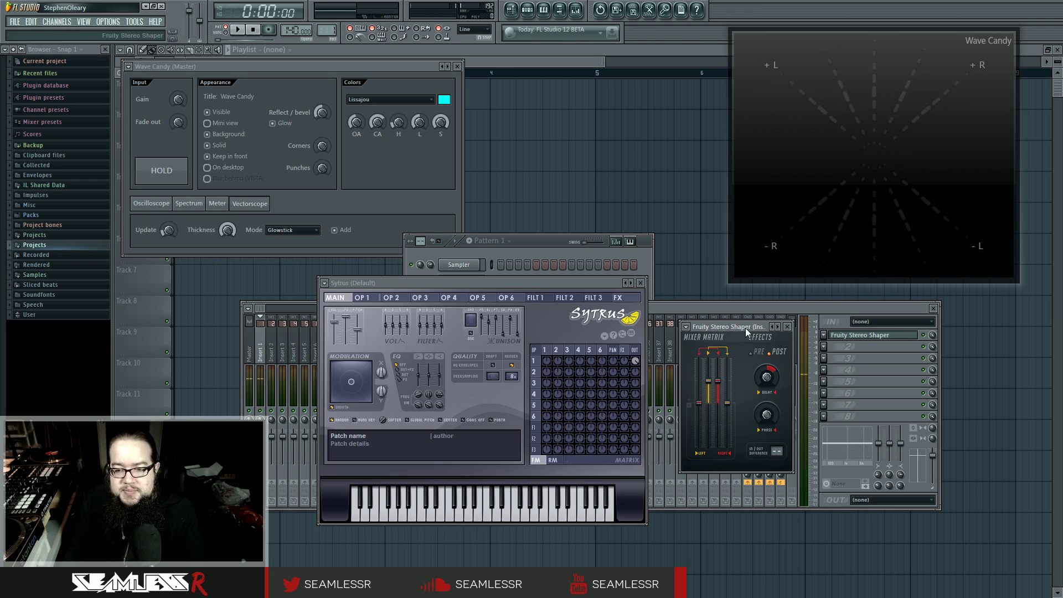
drag(745, 328, 744, 327)
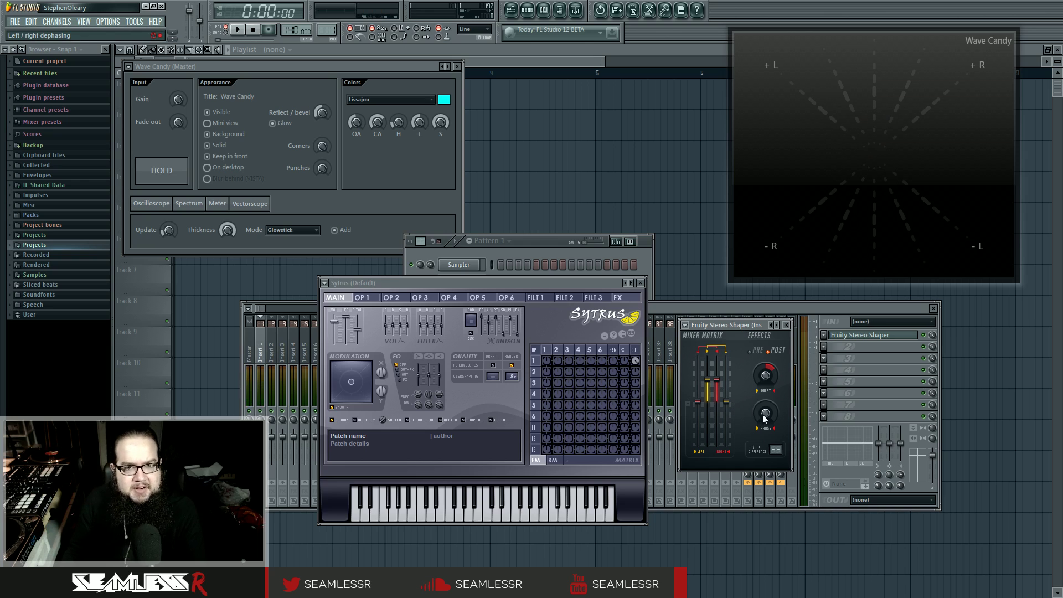
mouse_move(767, 416)
mouse_down()
mouse_move(767, 460)
mouse_move(766, 388)
mouse_up()
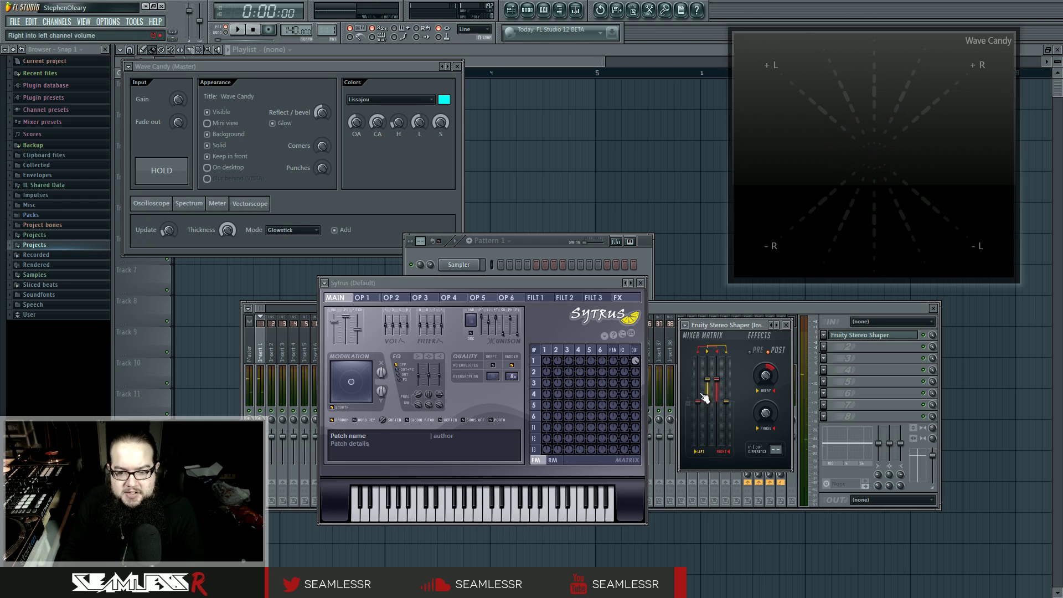
Try different mixer matrix volumes in Fruity Stereo Shaper and reset its sliders and delay to their defaults
drag(698, 399, 698, 414)
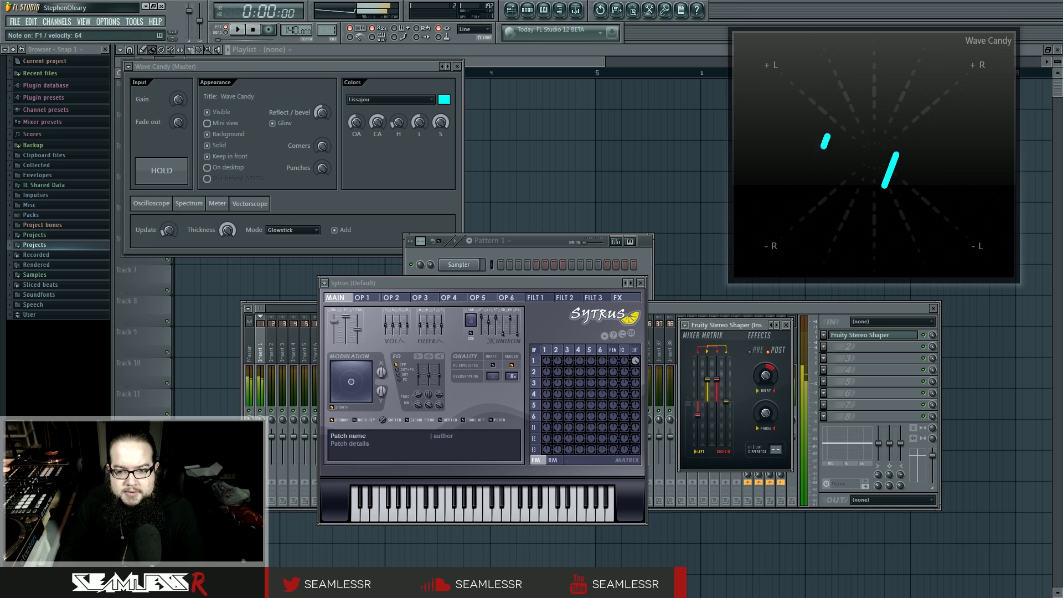
mouse_move(726, 401)
mouse_down()
mouse_move(726, 414)
mouse_move(726, 401)
mouse_up()
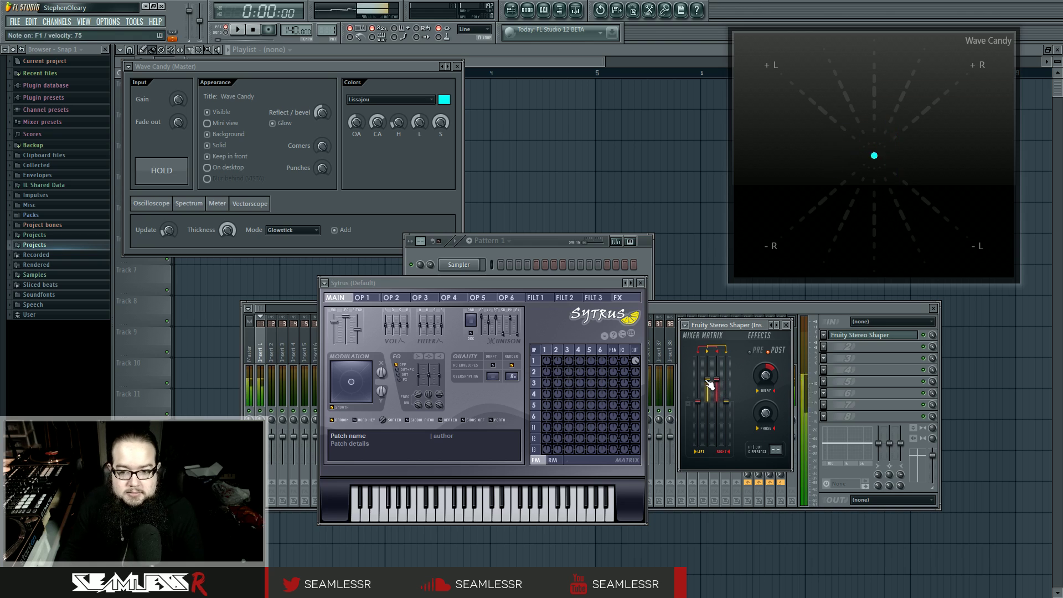
drag(720, 387, 720, 390)
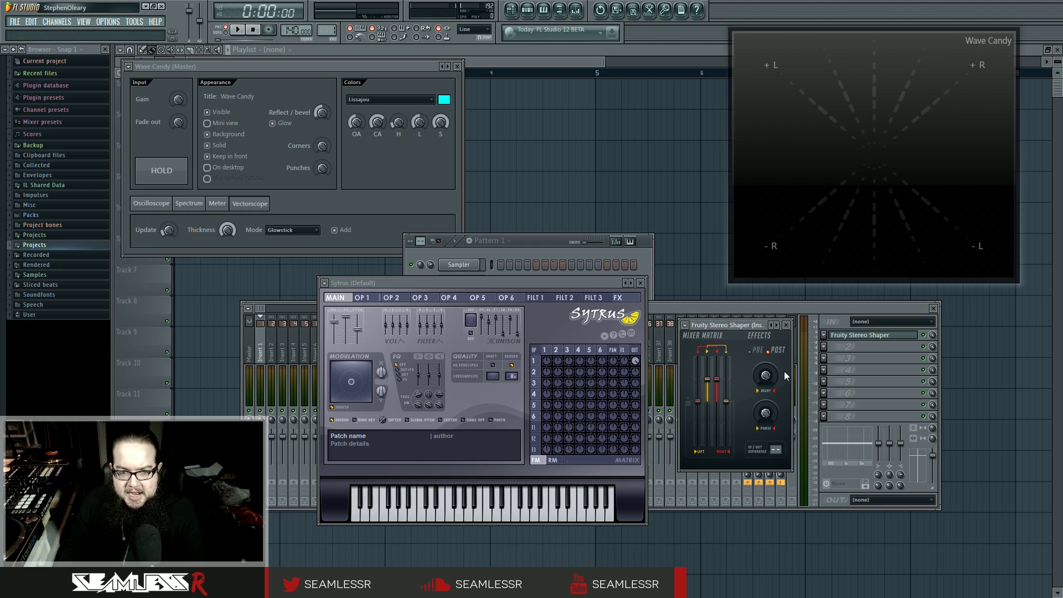
Add Fruity Reeverb 2 to effect slot 2 of mixer track Insert 1
click(896, 358)
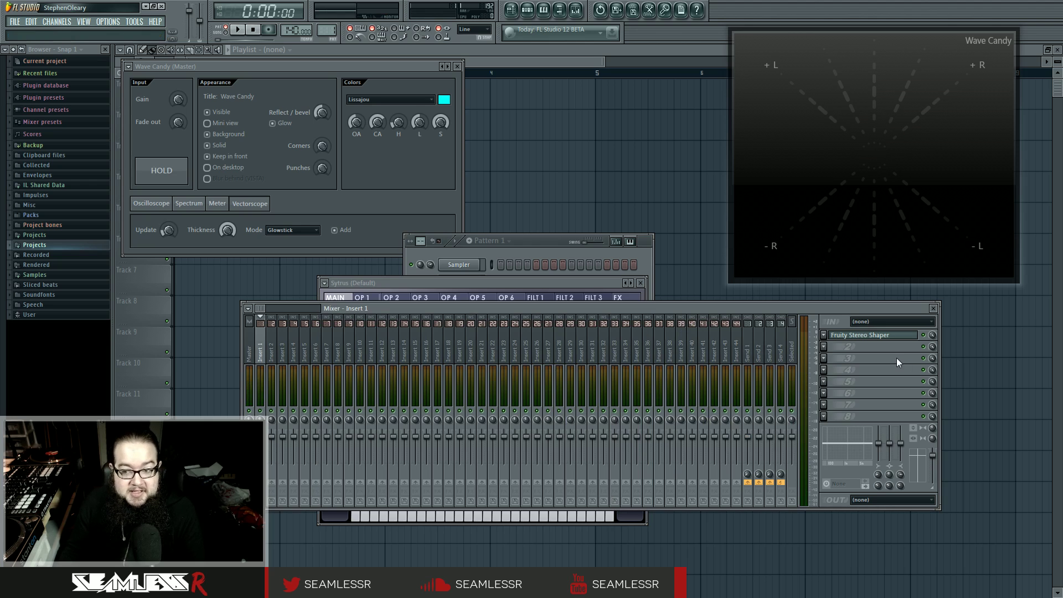
click(832, 348)
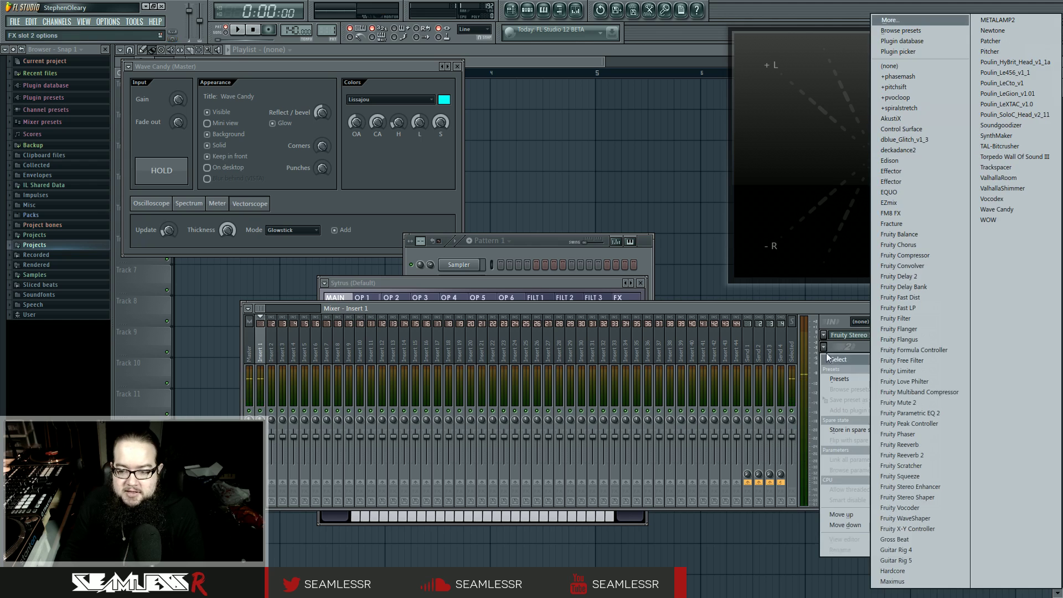
click(928, 456)
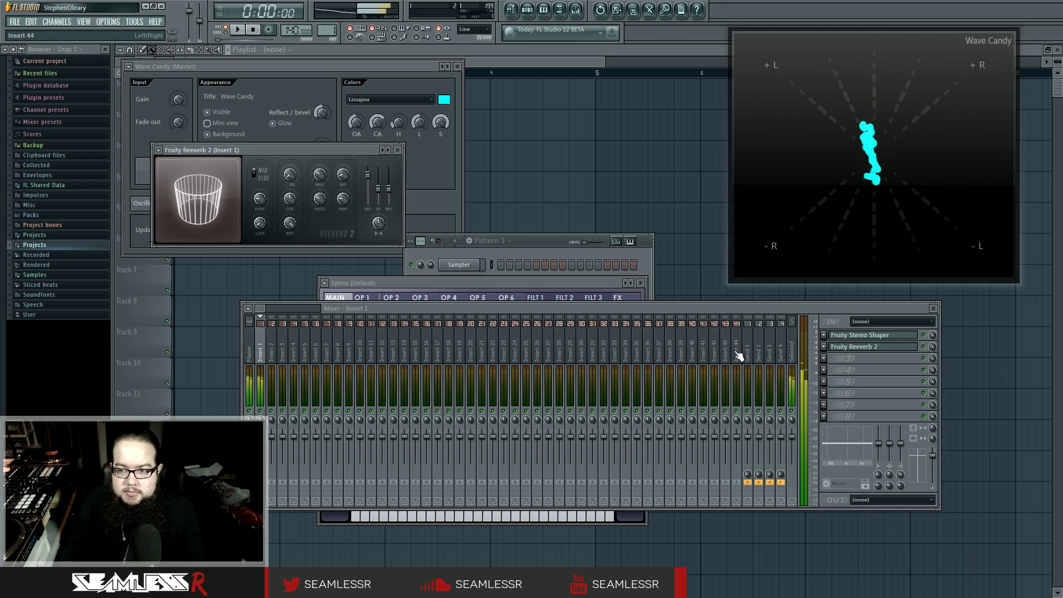
Move the Fruity Reeverb 2 window over the mixer and try different stereo separation and room settings while playing notes
click(859, 346)
click(860, 348)
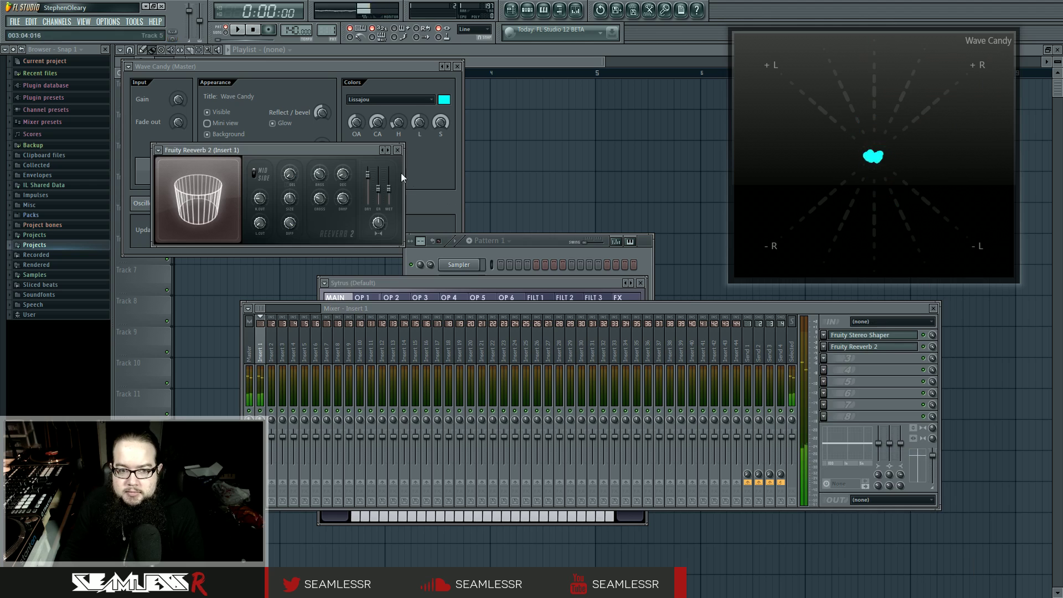
drag(368, 152, 653, 303)
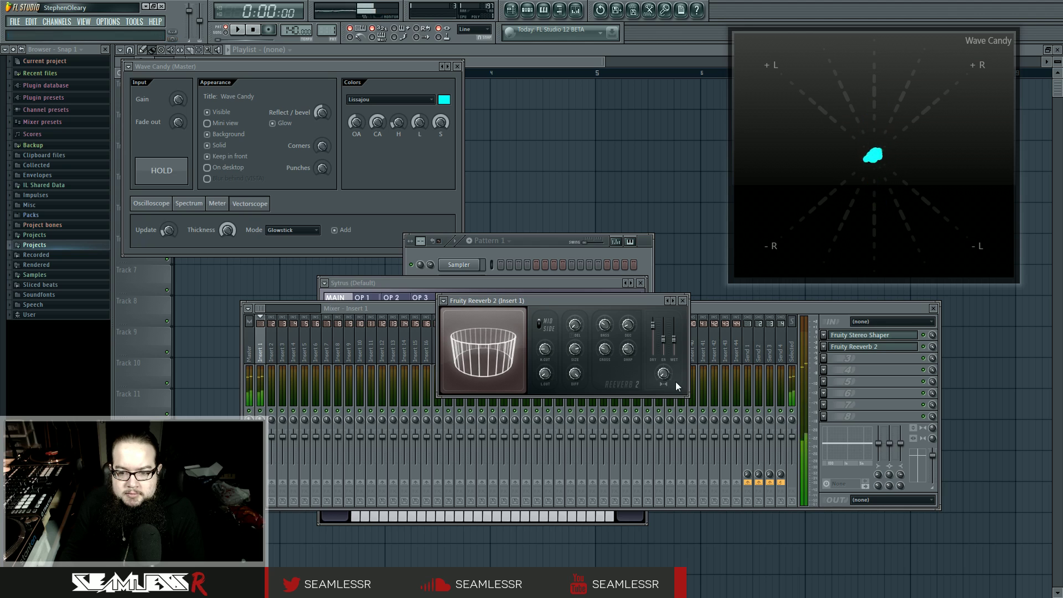
mouse_move(666, 376)
mouse_down()
mouse_move(666, 390)
mouse_move(665, 378)
mouse_up()
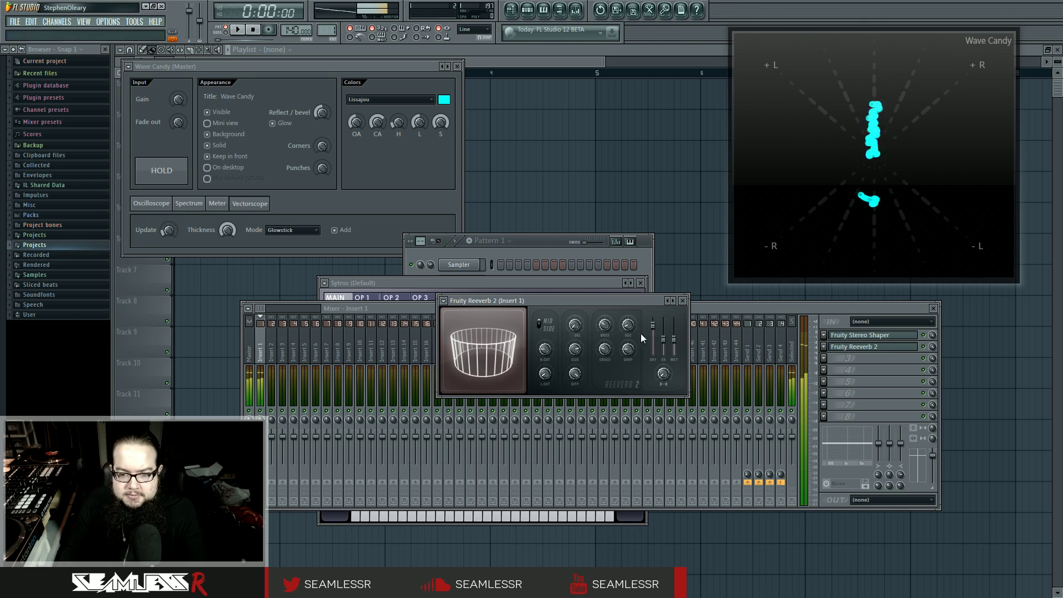
scroll(579, 348, down, 5)
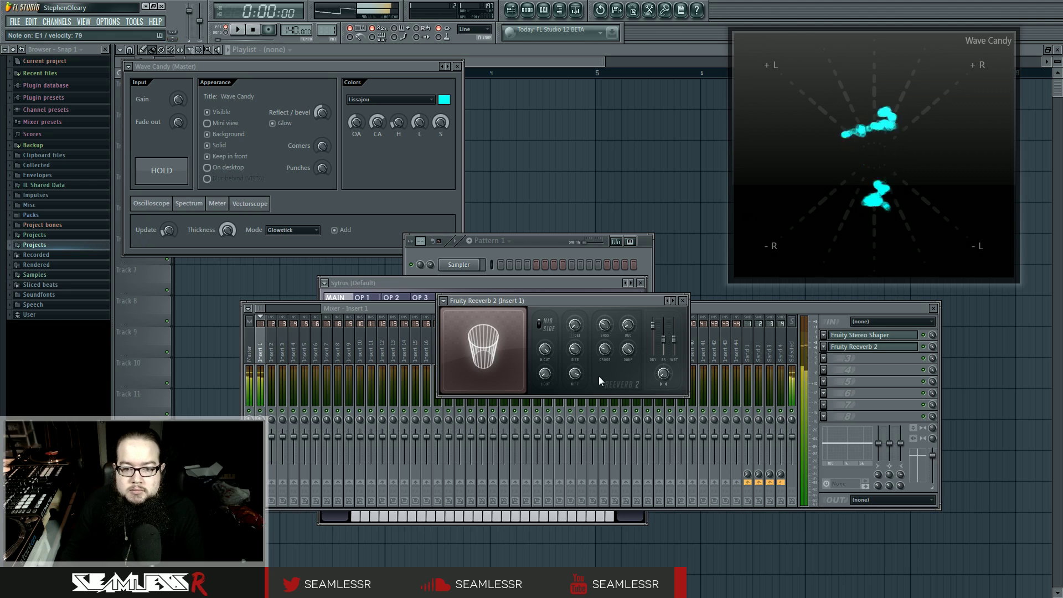
drag(488, 355, 498, 357)
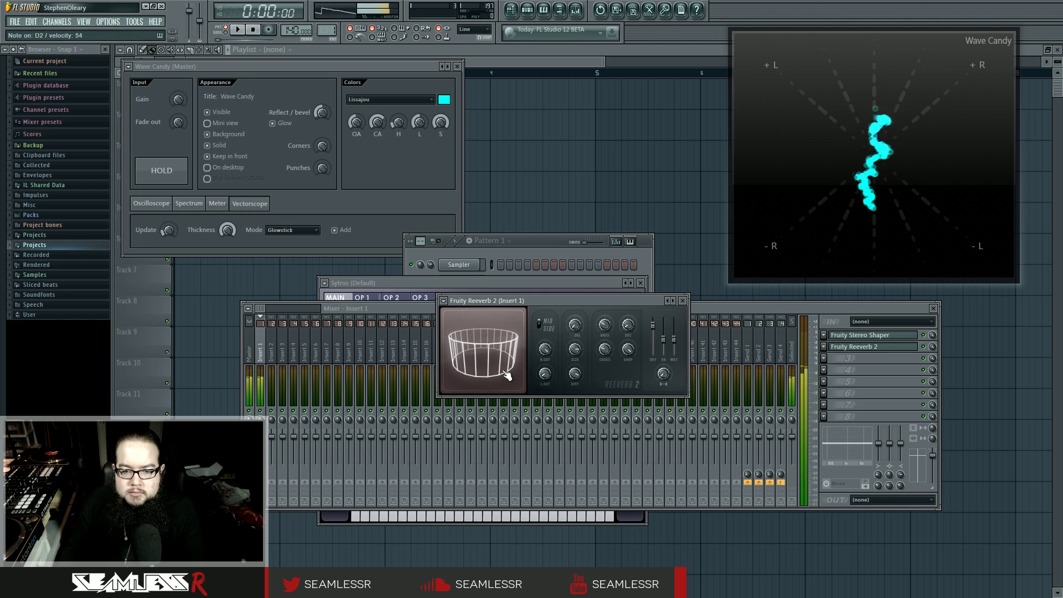
Bring Sytrus forward and look over its unison settings
click(866, 386)
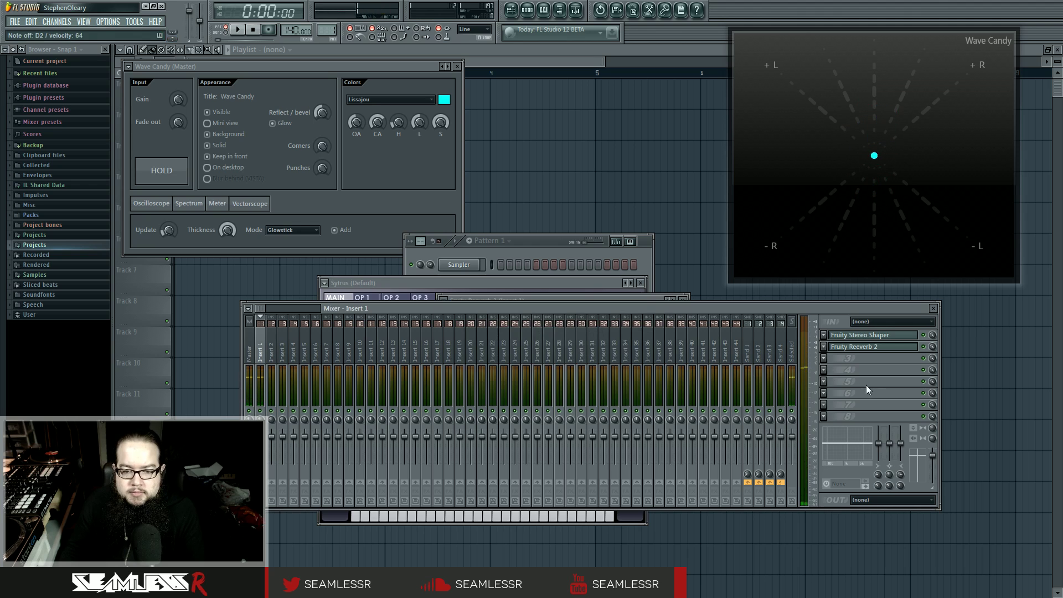
click(560, 281)
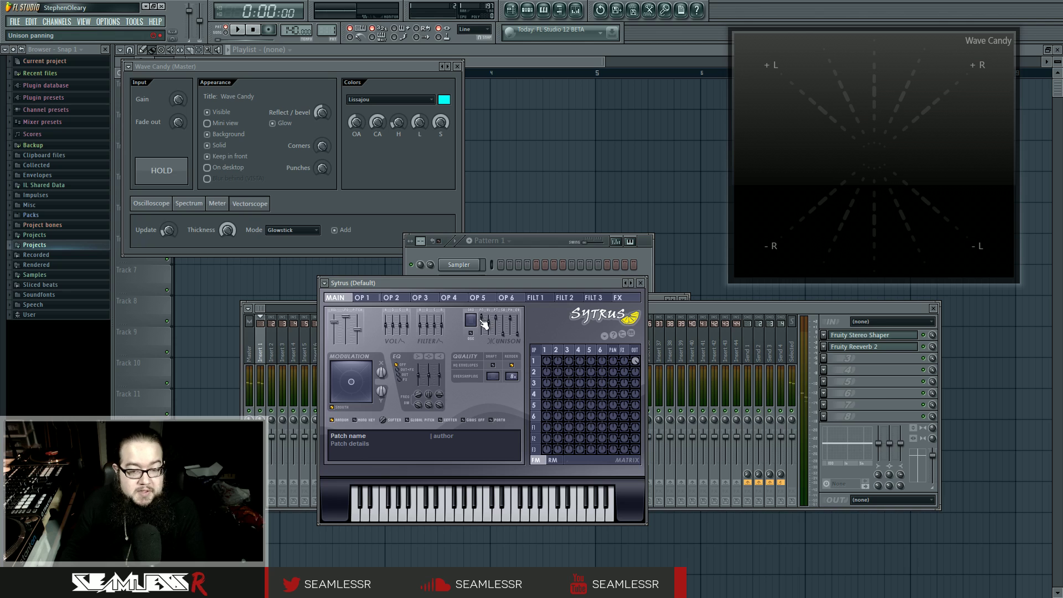
drag(471, 320, 504, 333)
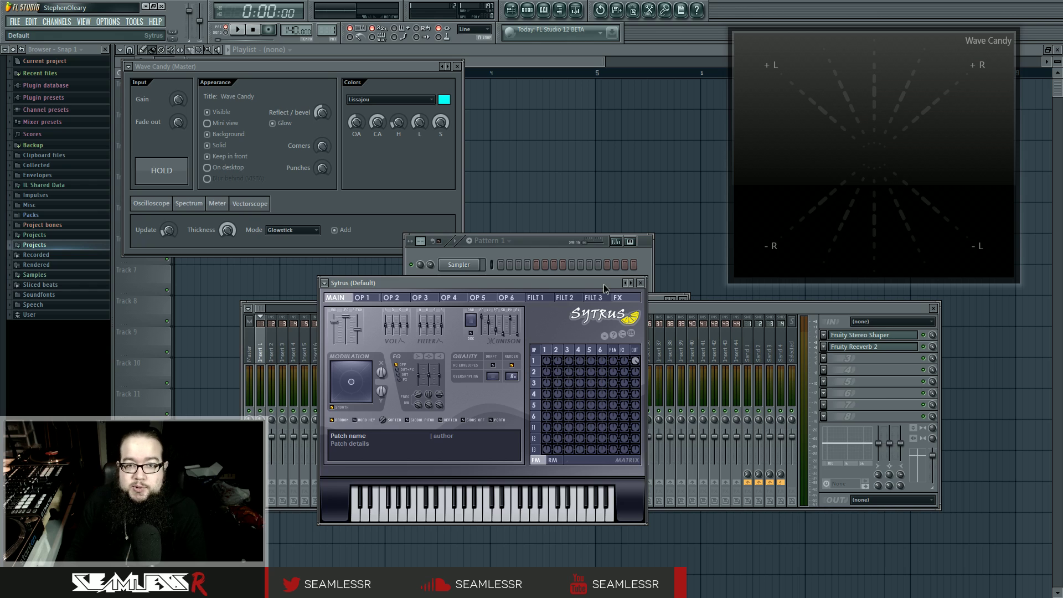
Move the Sytrus window slightly lower and shift Fruity Reeverb 2 from effect slot 2 to slot 3 on Insert 1
drag(604, 284, 615, 310)
click(862, 380)
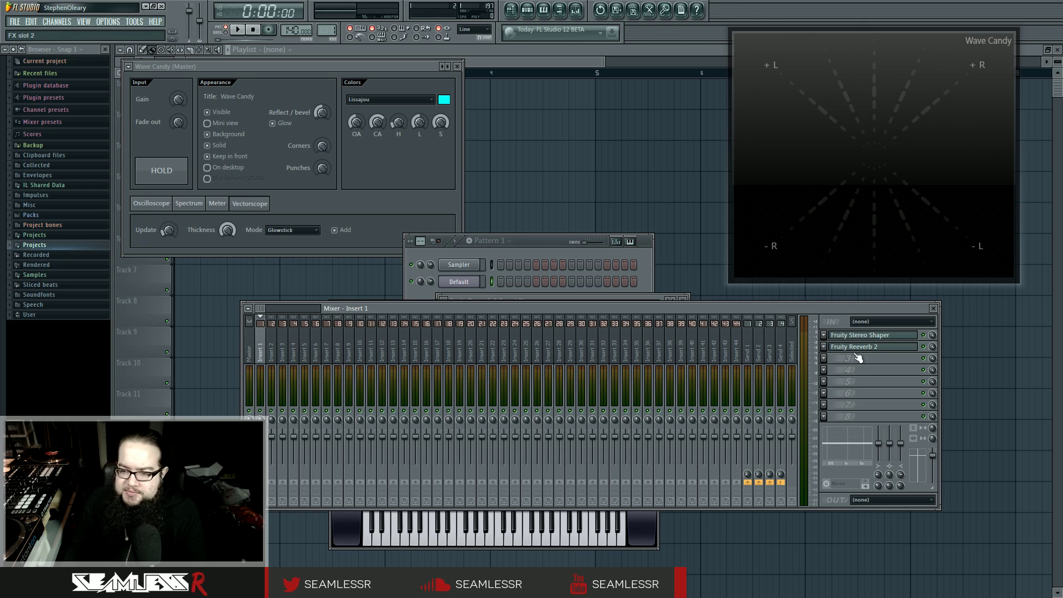
drag(858, 347, 857, 358)
Try Fruity Chorus in effect slot 2 of Insert 1, going over its depth, delay and cross cutoff, and remove it again
click(824, 347)
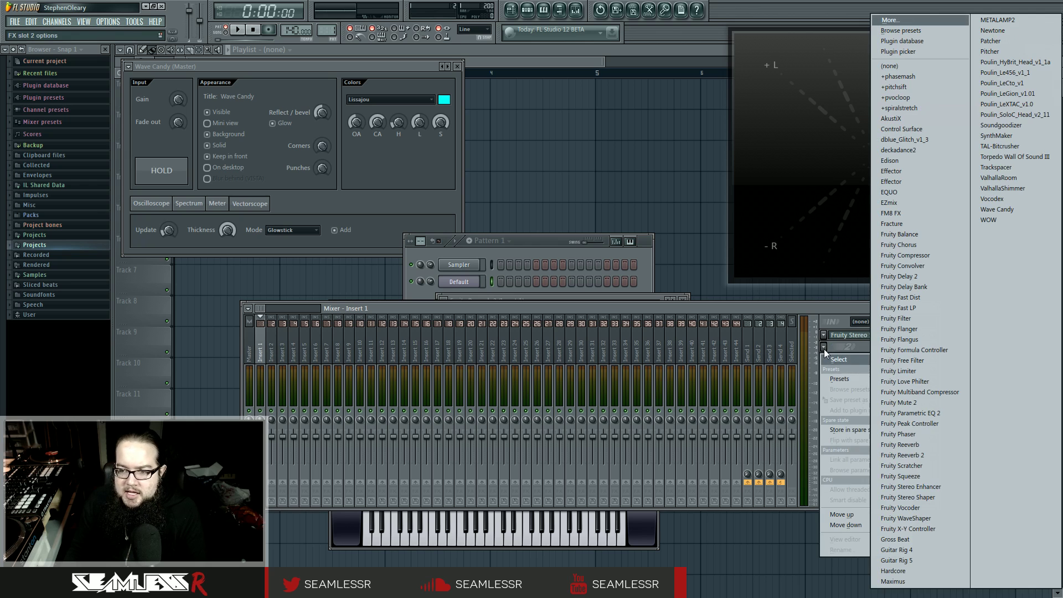
click(953, 245)
drag(410, 175, 586, 387)
drag(496, 340, 497, 330)
drag(407, 340, 407, 387)
drag(497, 365, 501, 420)
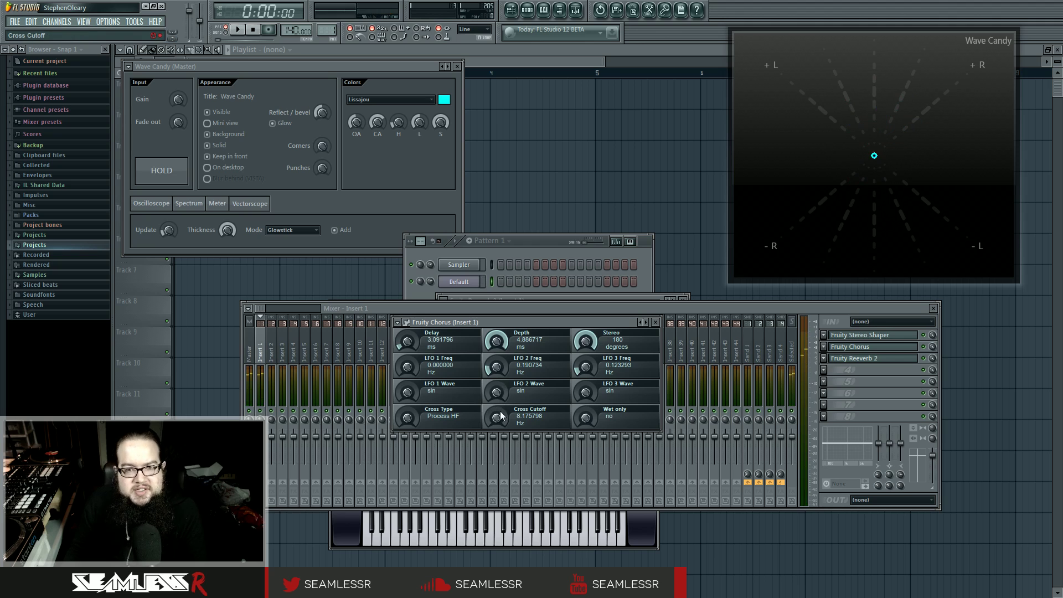
key(Escape)
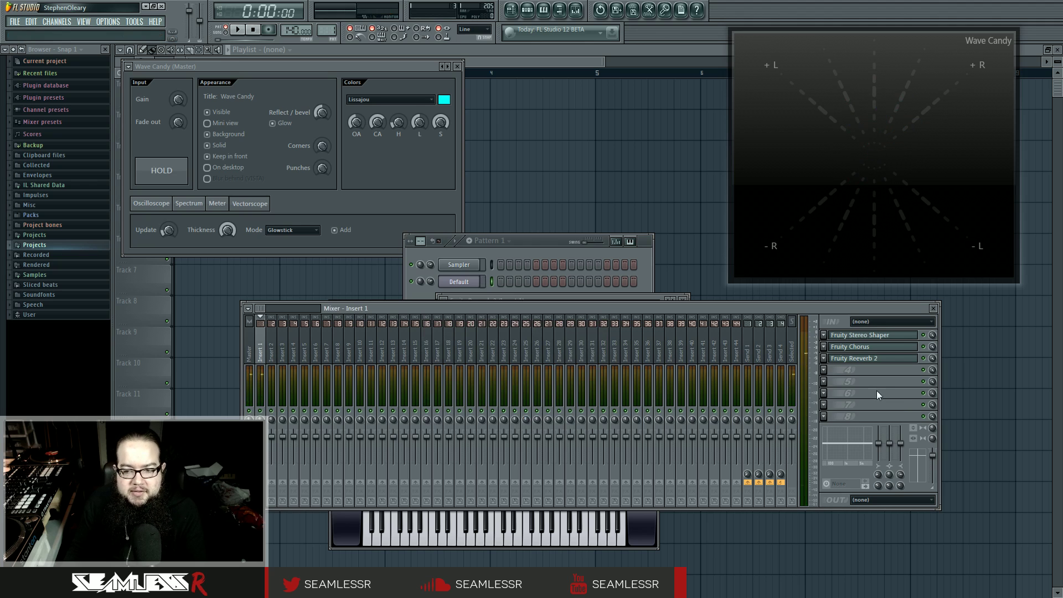
click(825, 348)
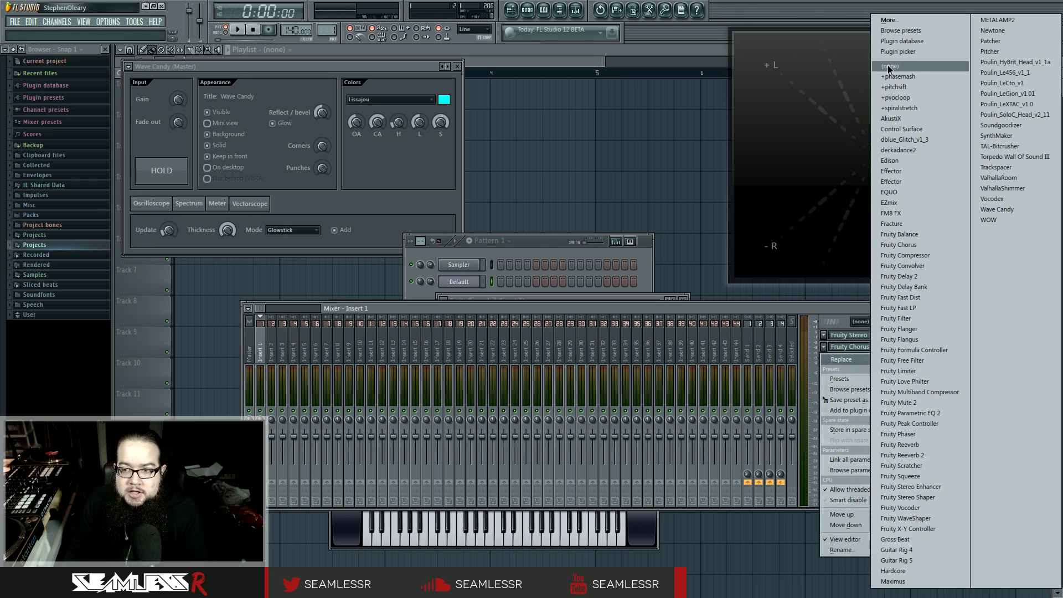
click(897, 21)
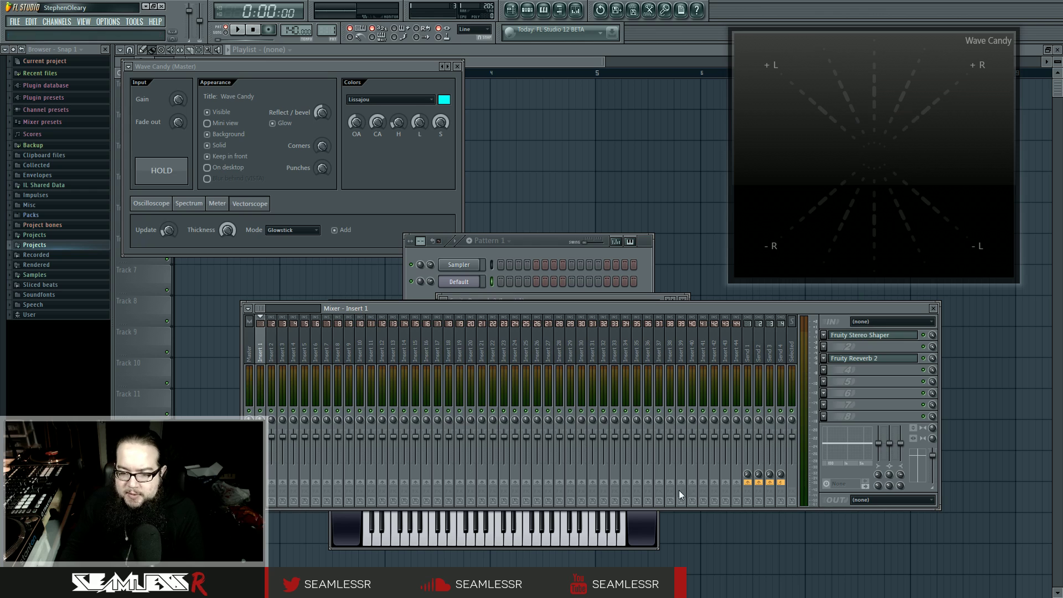
View the Sytrus operator 1 and main pages while playing notes, and return to the mixer
click(649, 530)
click(373, 321)
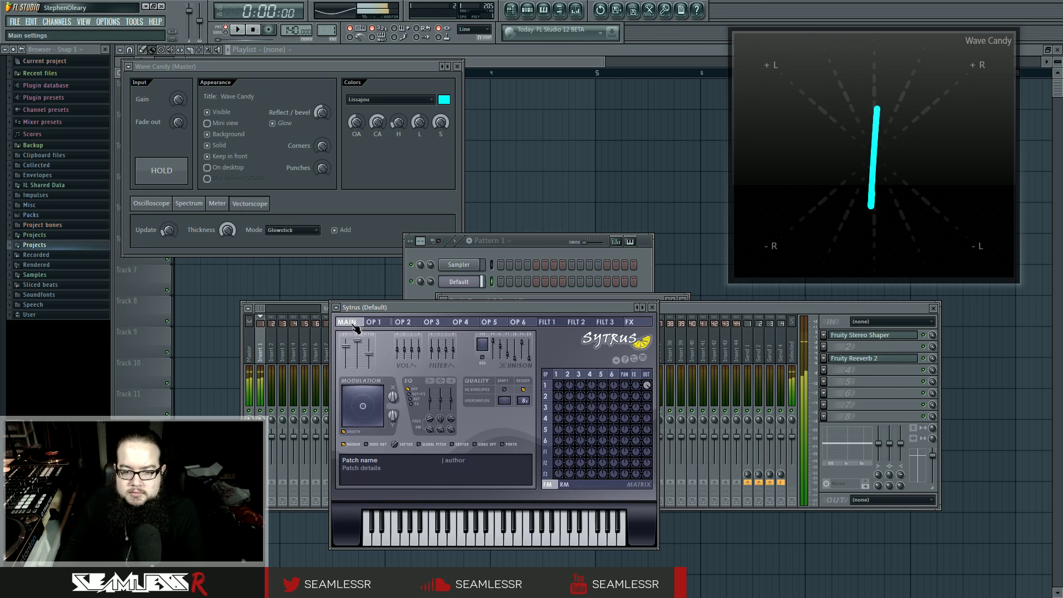
click(926, 363)
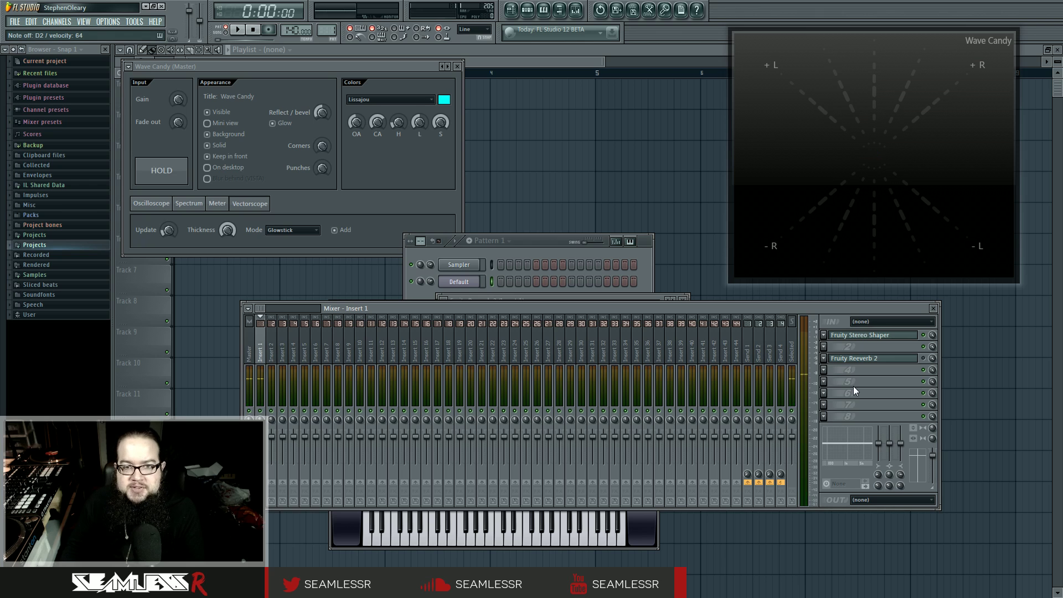
Try the Wave Candy oscilloscope with its update rate set to D#0 and return to the vectorscope
click(151, 203)
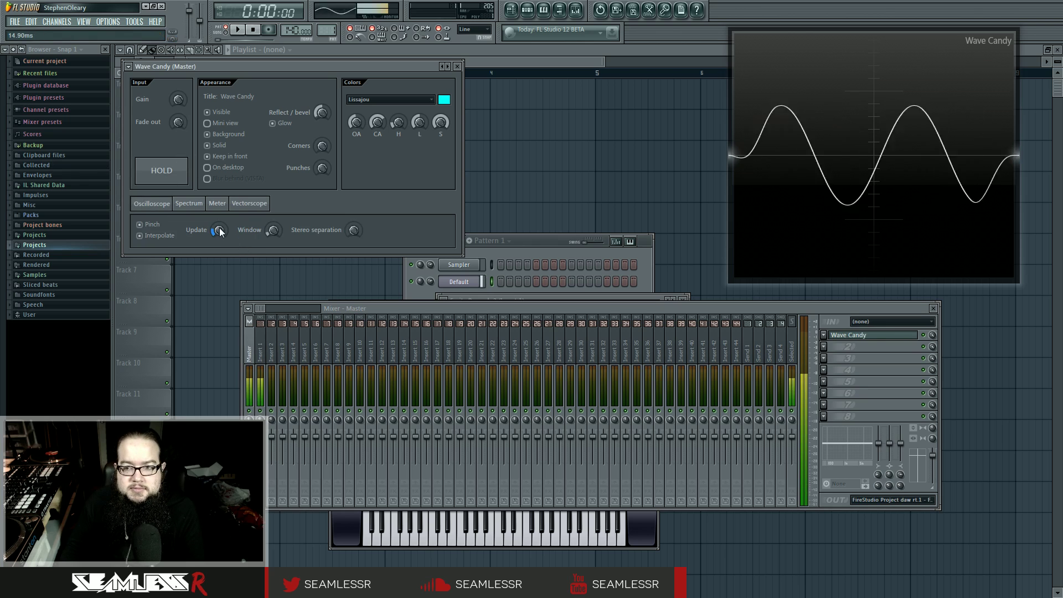
drag(219, 229, 220, 222)
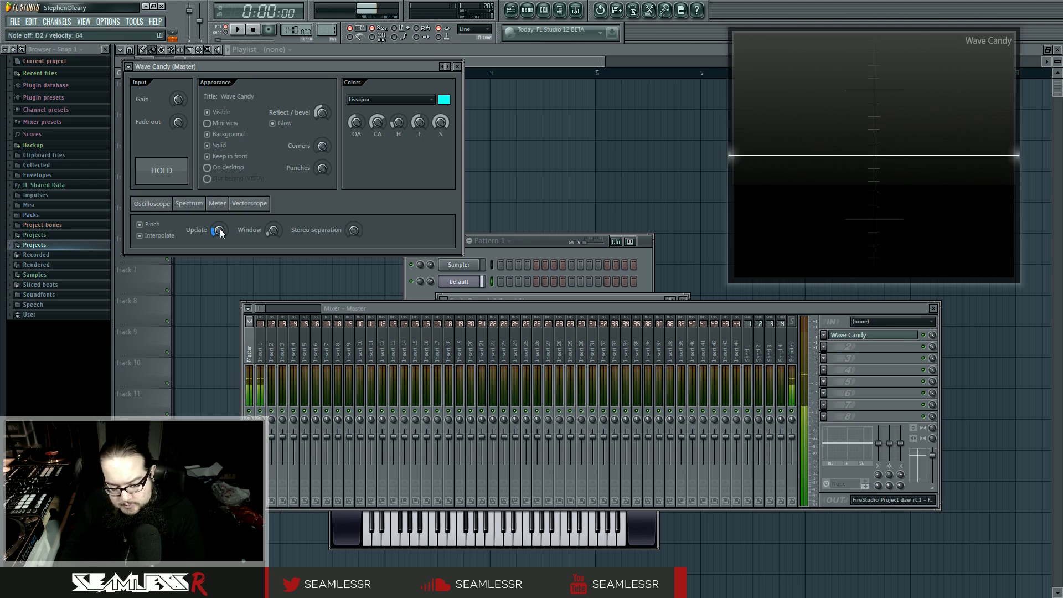
right_click(220, 229)
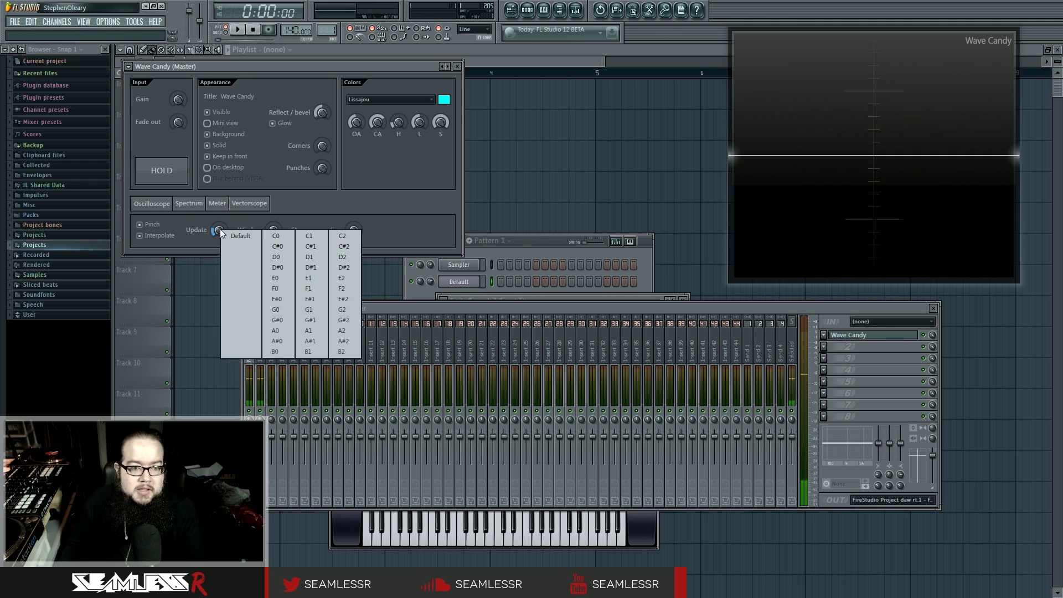
click(279, 271)
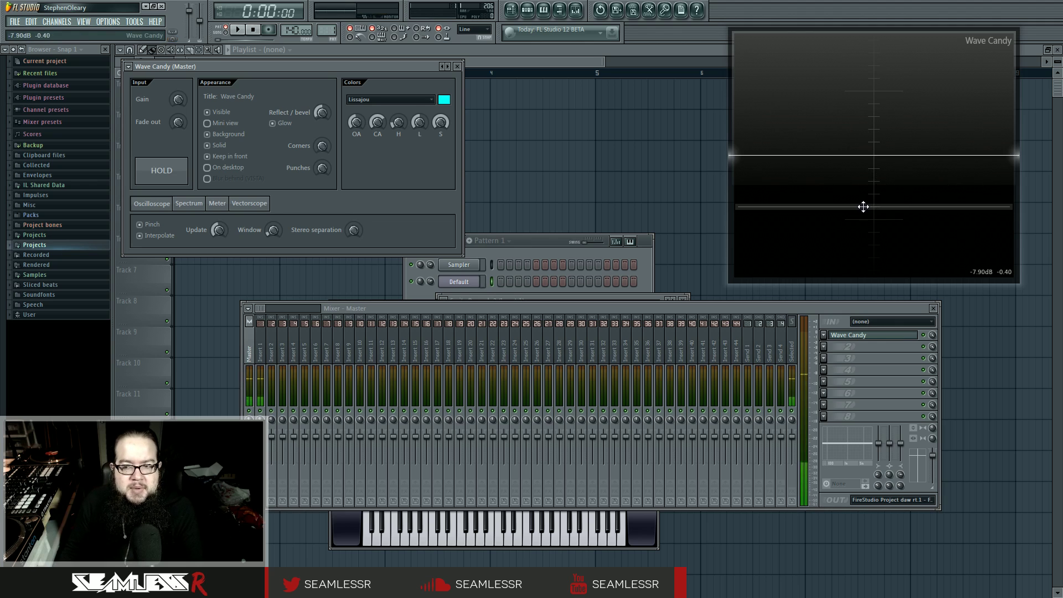
click(249, 203)
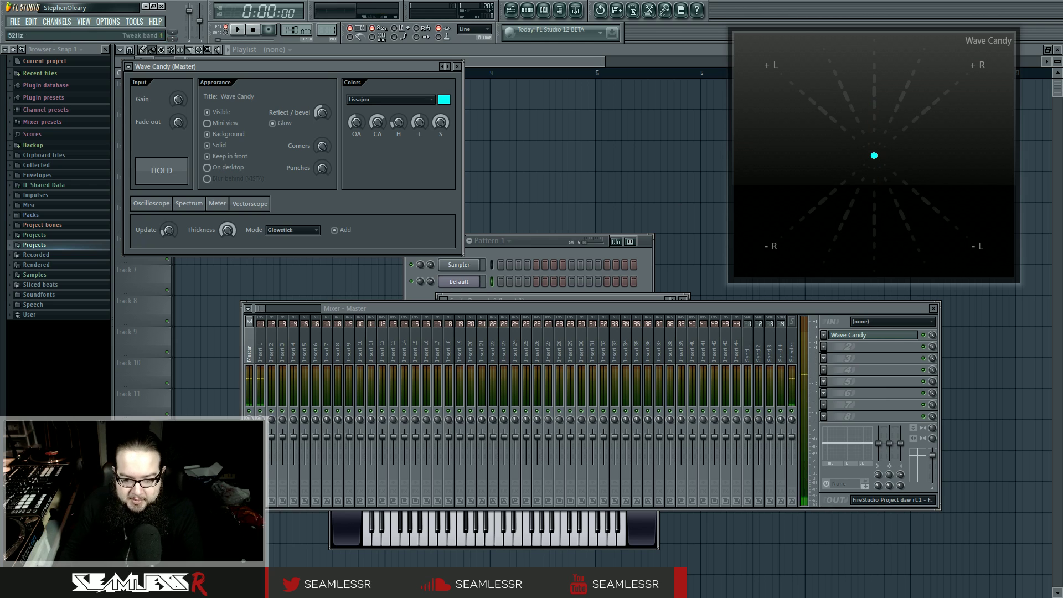
Look at the operator 1 settings in Sytrus and set the unison order to 2 on its main page
click(636, 531)
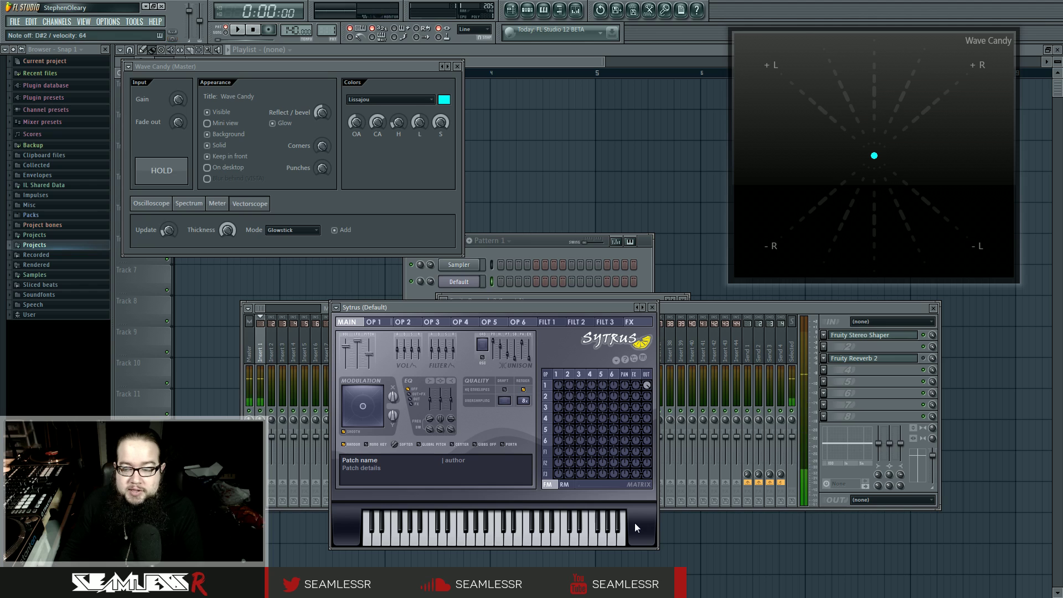
click(633, 523)
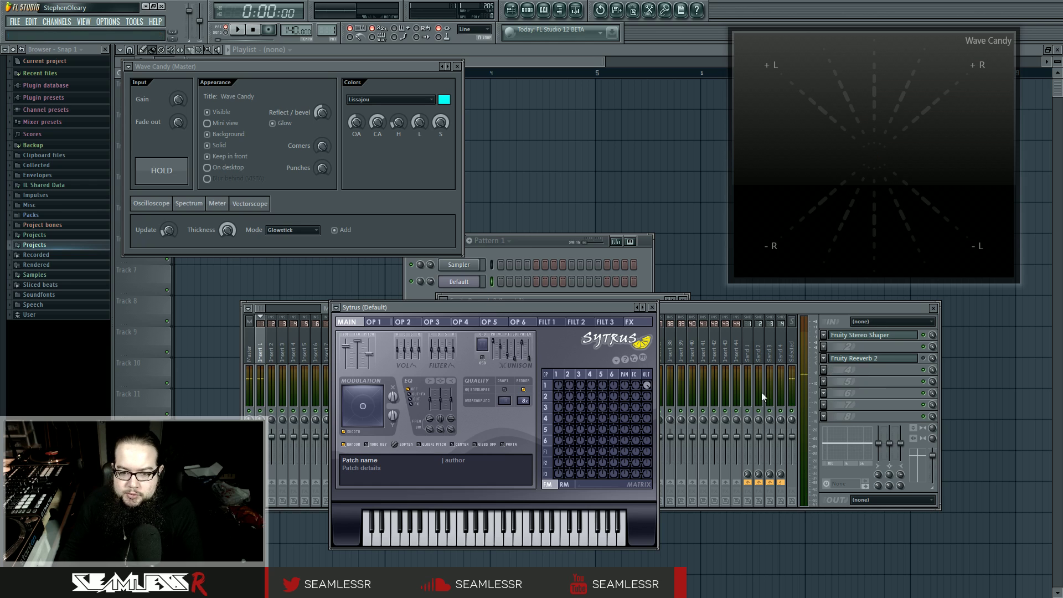
click(565, 376)
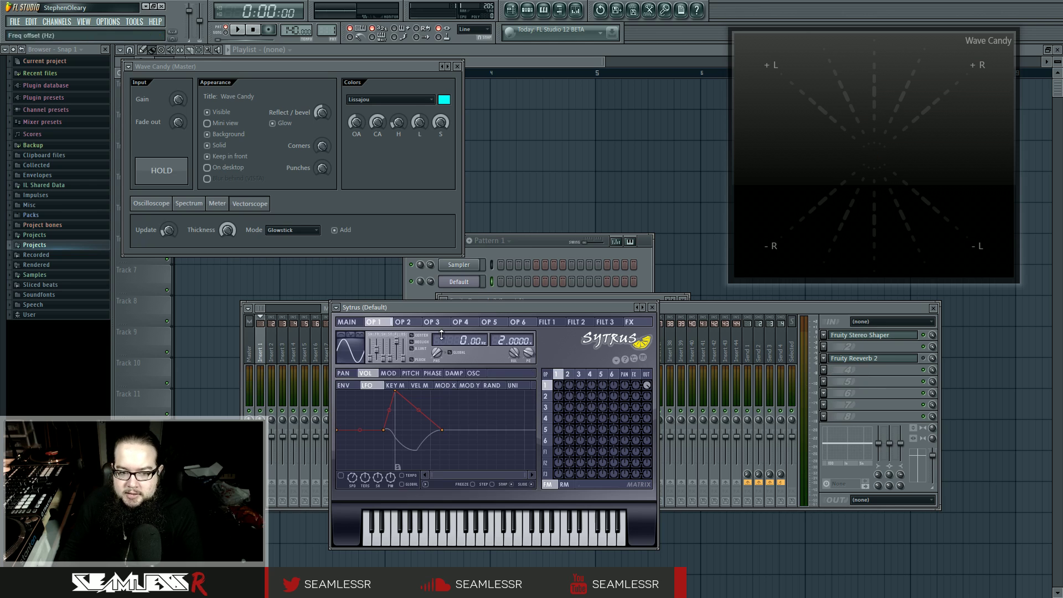
click(349, 322)
click(549, 375)
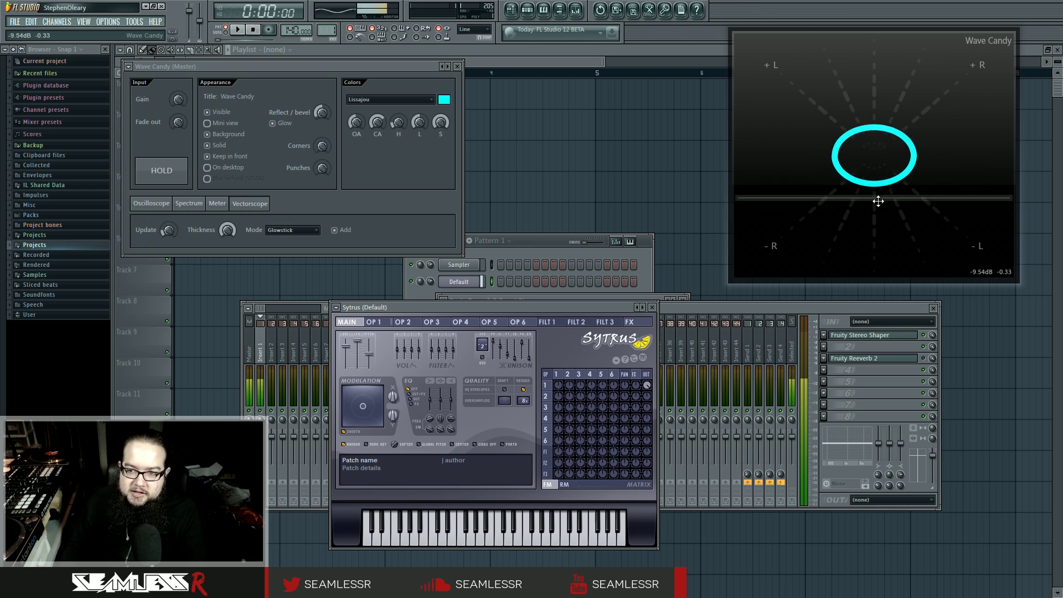
Widen the sound with the stereo separation control of mixer track Insert 1 while playing a note
click(840, 307)
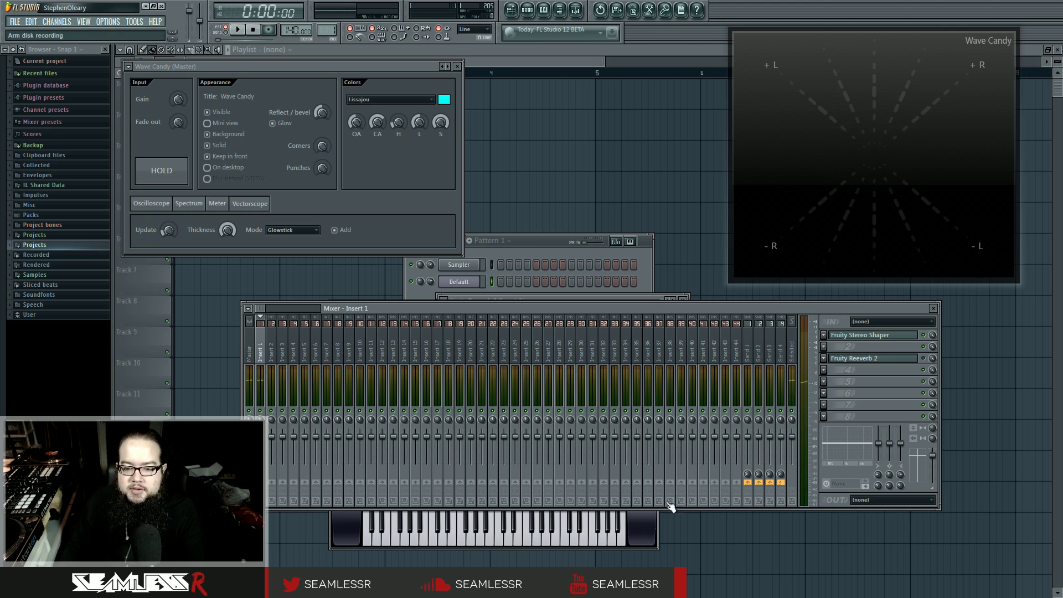
click(649, 518)
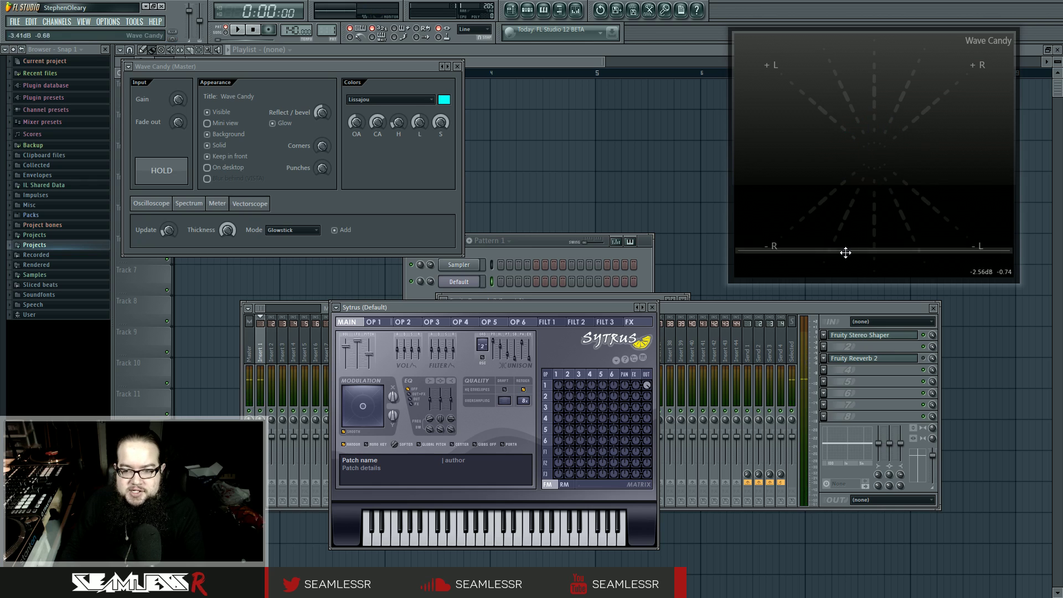
click(841, 310)
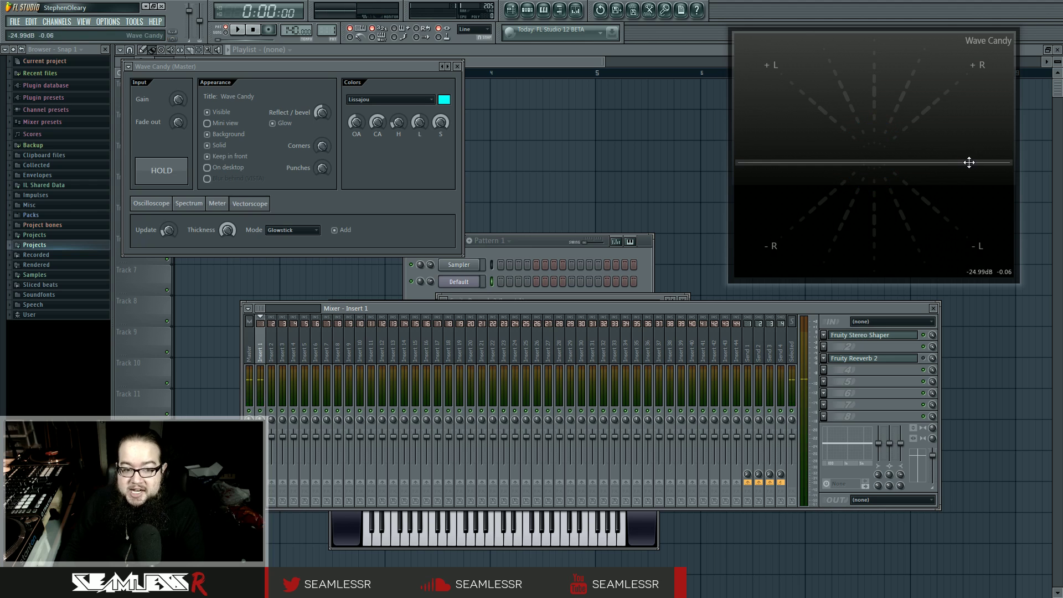
drag(933, 428, 933, 432)
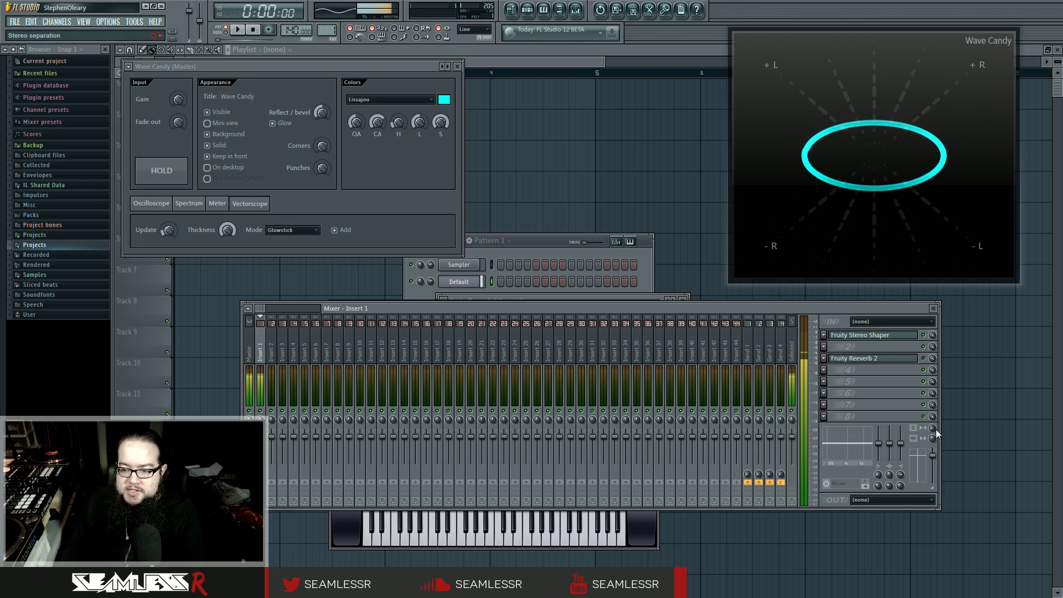
Show the mixer matrix of Fruity Stereo Shaper on Insert 1 and switch off its effect slot
click(875, 335)
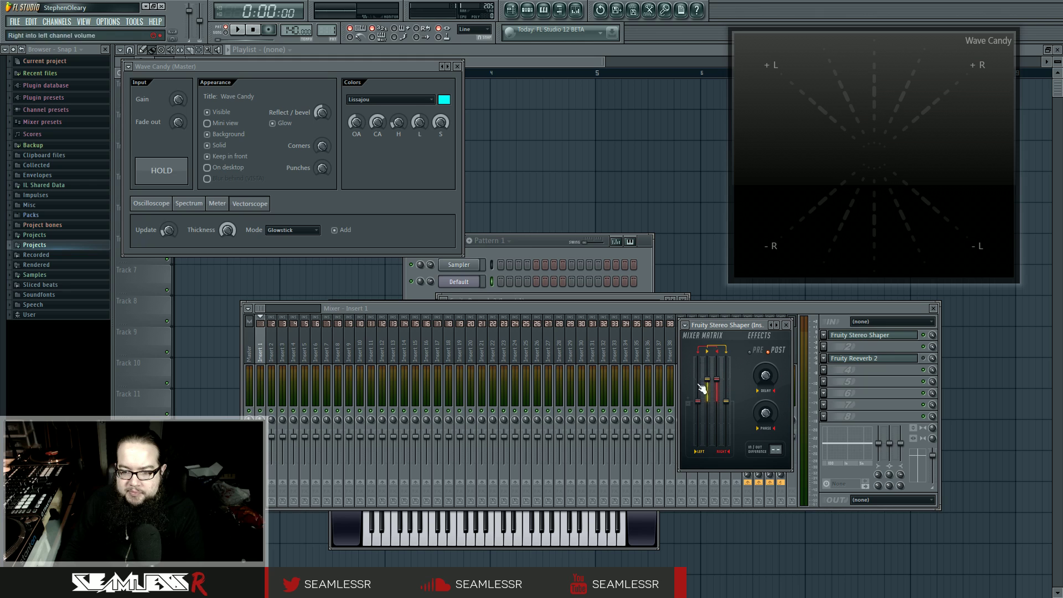
drag(717, 328, 705, 333)
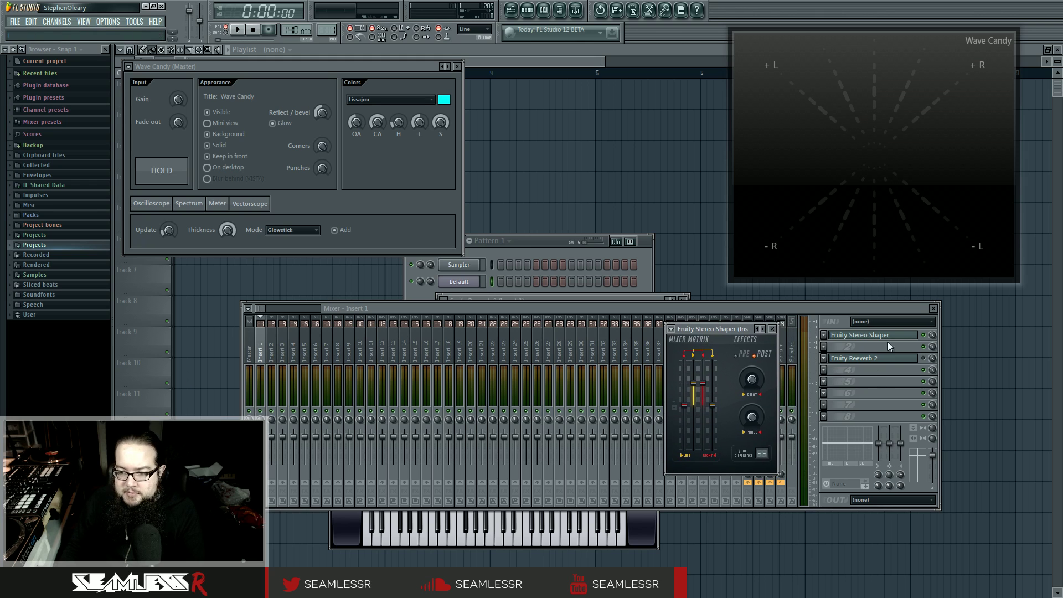
click(924, 335)
Add Patcher to effect slot 2 of Insert 1 and move its window up so the whole map is visible
click(824, 347)
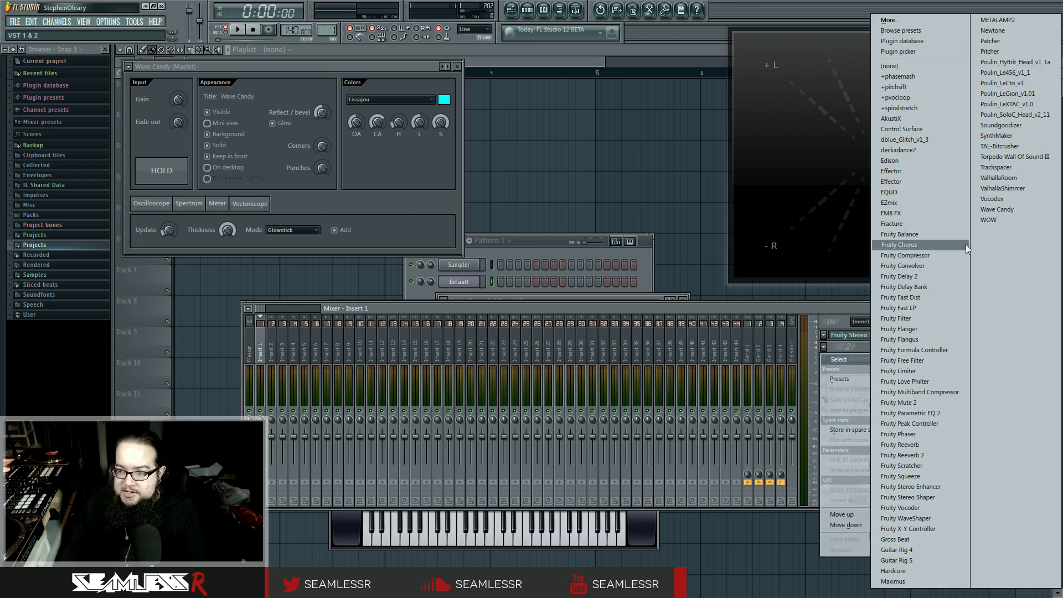
click(1000, 41)
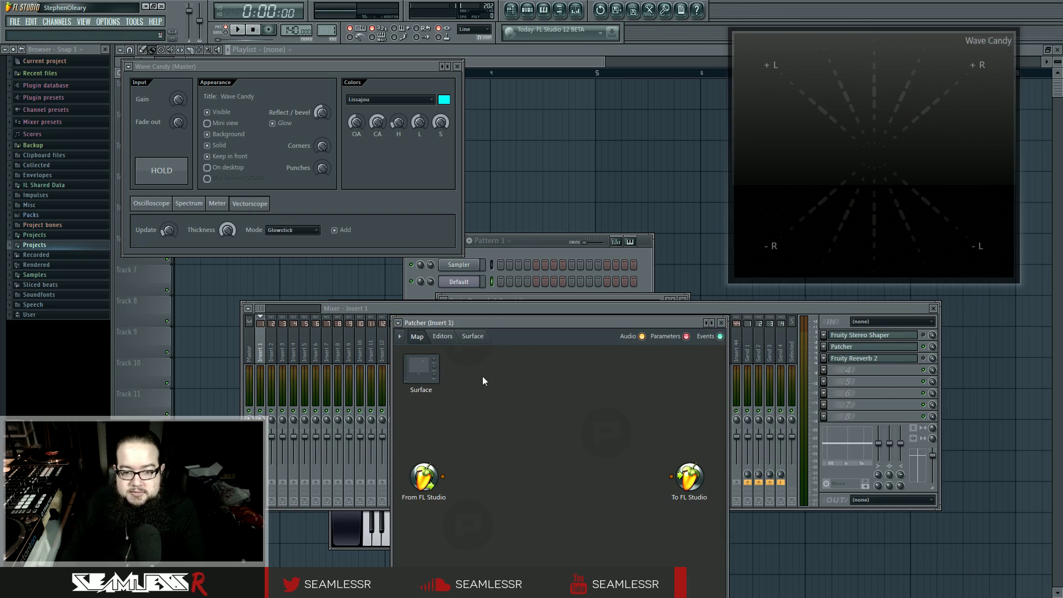
drag(503, 323, 437, 230)
Add the Fruity Stereo Shaper effect to the Patcher map
right_click(429, 367)
mouse_move(441, 381)
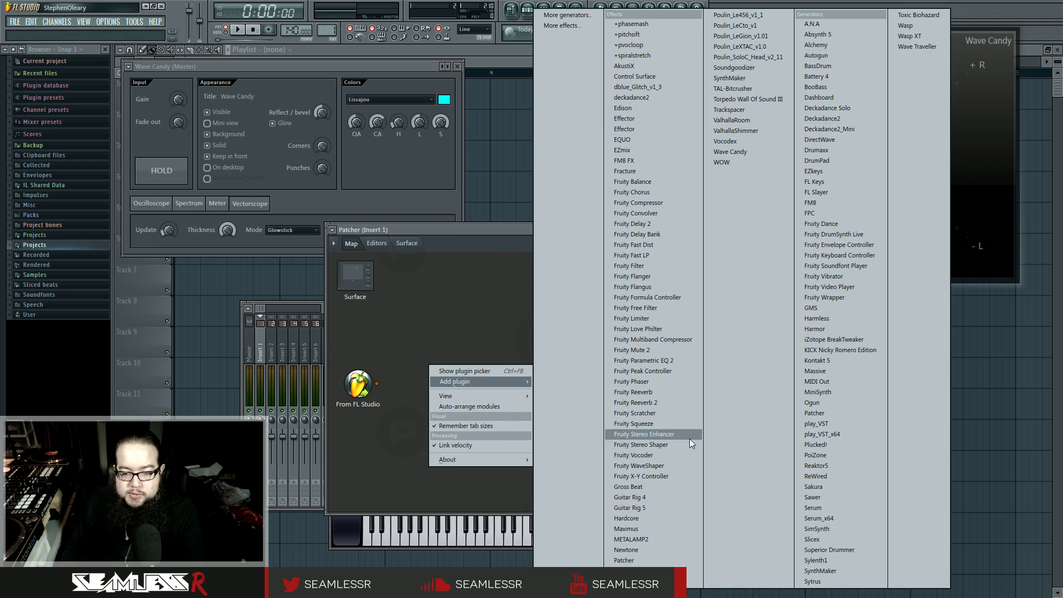
click(683, 444)
right_click(431, 348)
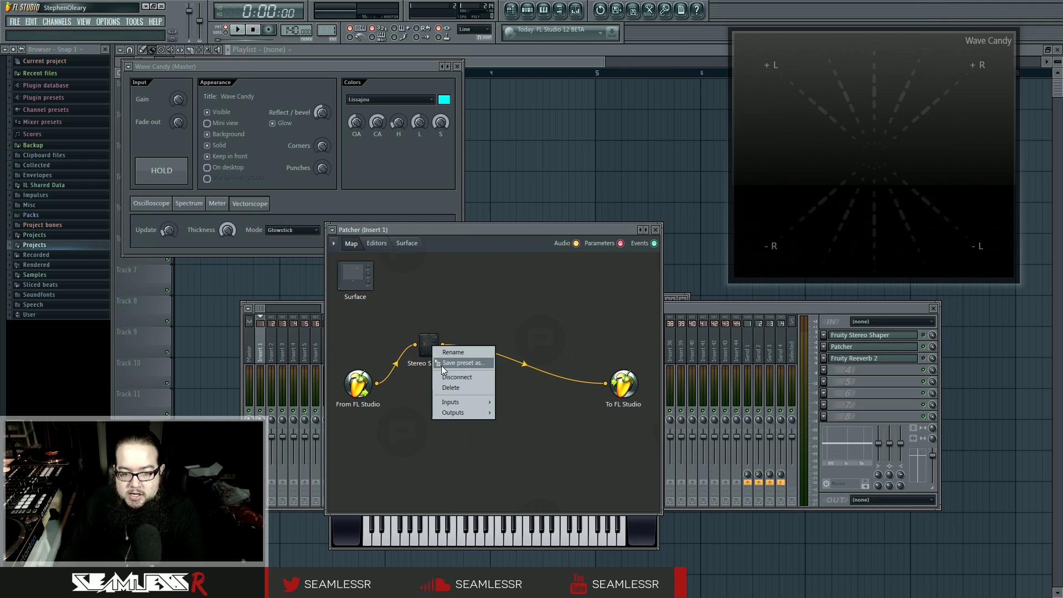
click(437, 414)
drag(439, 420, 444, 417)
drag(376, 384, 438, 410)
right_click(441, 416)
click(442, 416)
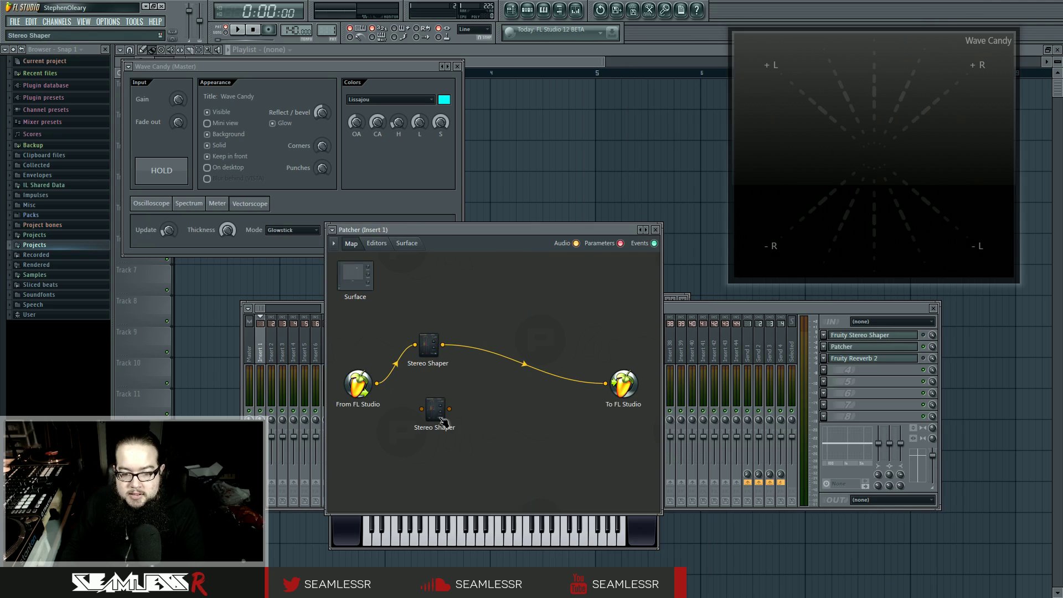
right_click(438, 421)
click(447, 456)
Activate the Send 1 audio output on the Stereo Shaper node in Patcher
right_click(431, 357)
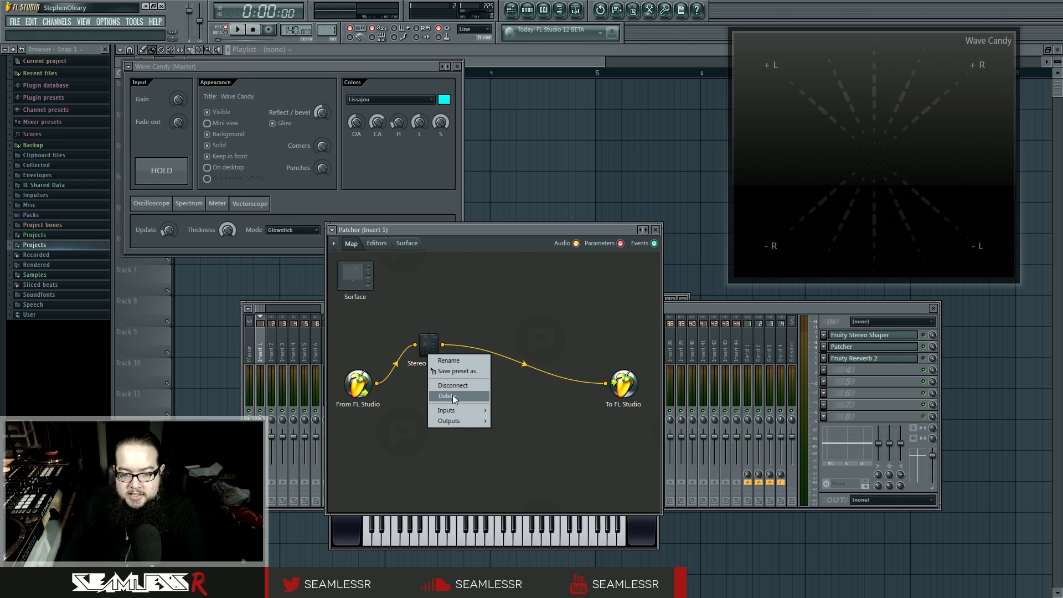
mouse_move(458, 423)
mouse_move(506, 422)
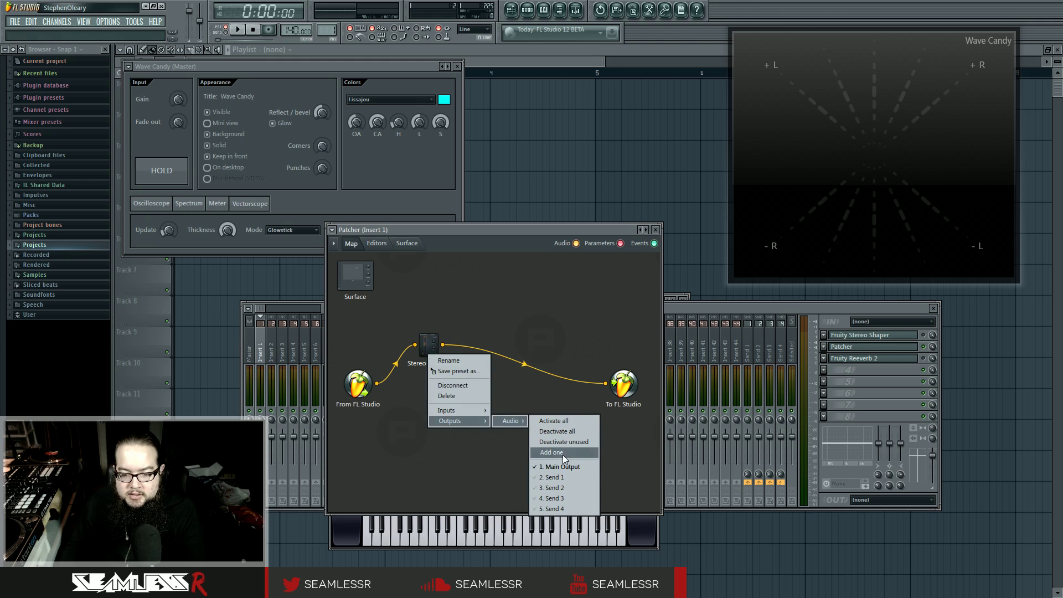
click(563, 477)
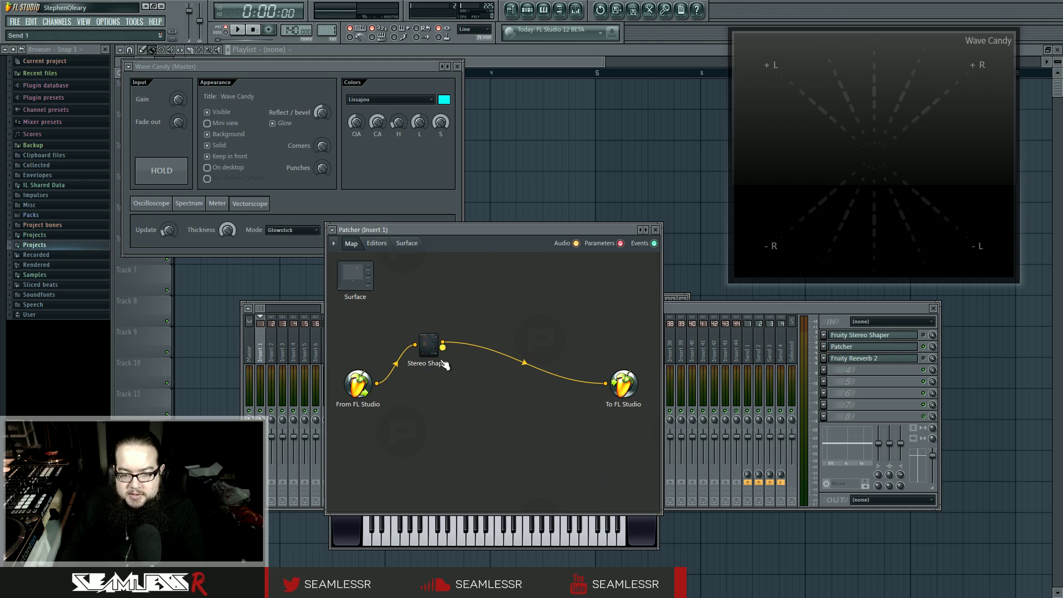
Set all four mixer matrix sliders of the Stereo Shaper to -6.0 dB (0.50) and return to the Patcher map
double_click(431, 344)
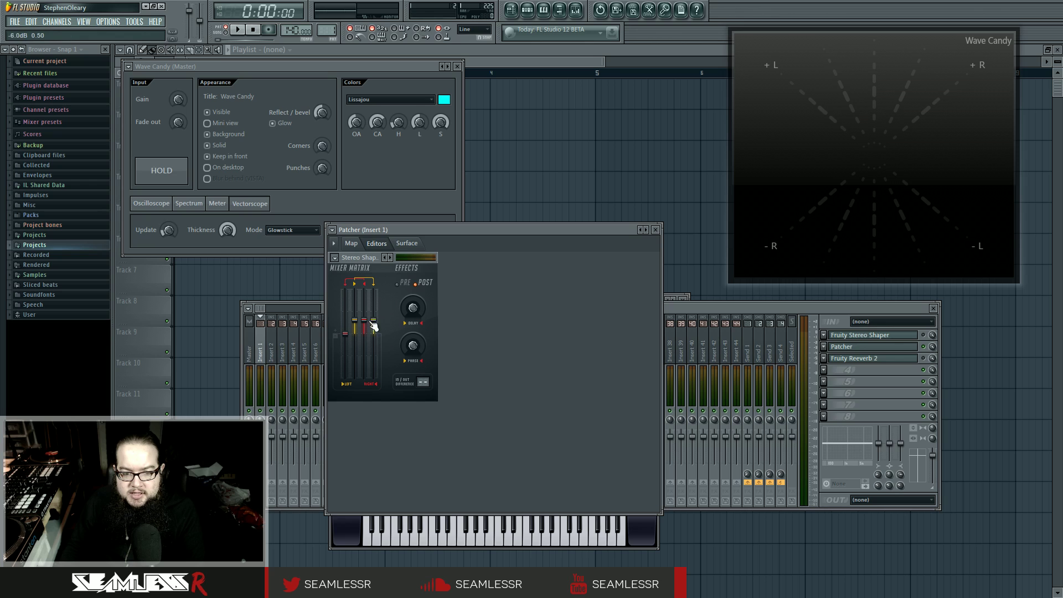
drag(374, 326, 374, 355)
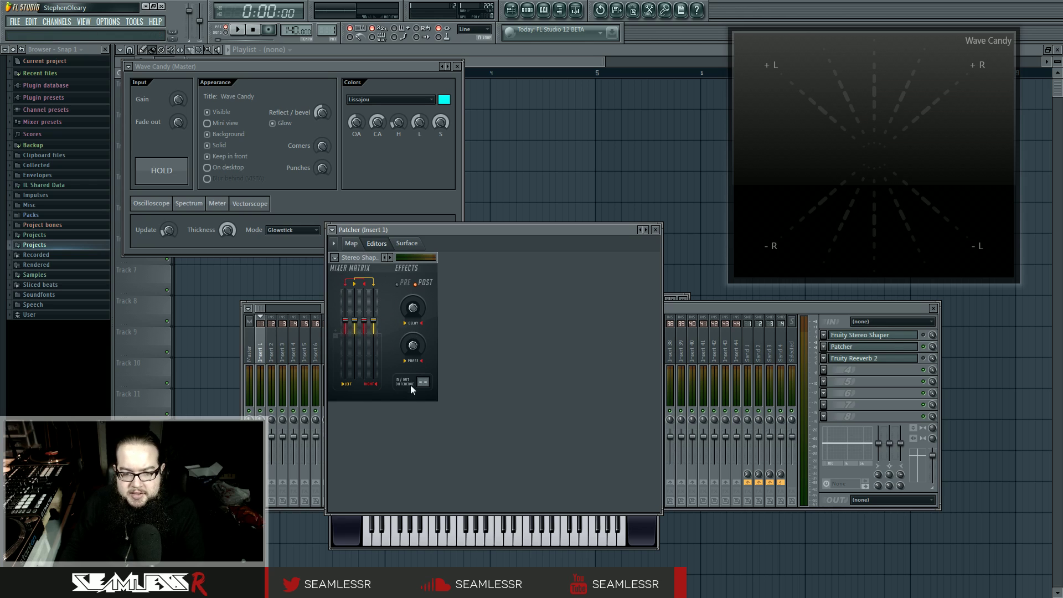
click(351, 243)
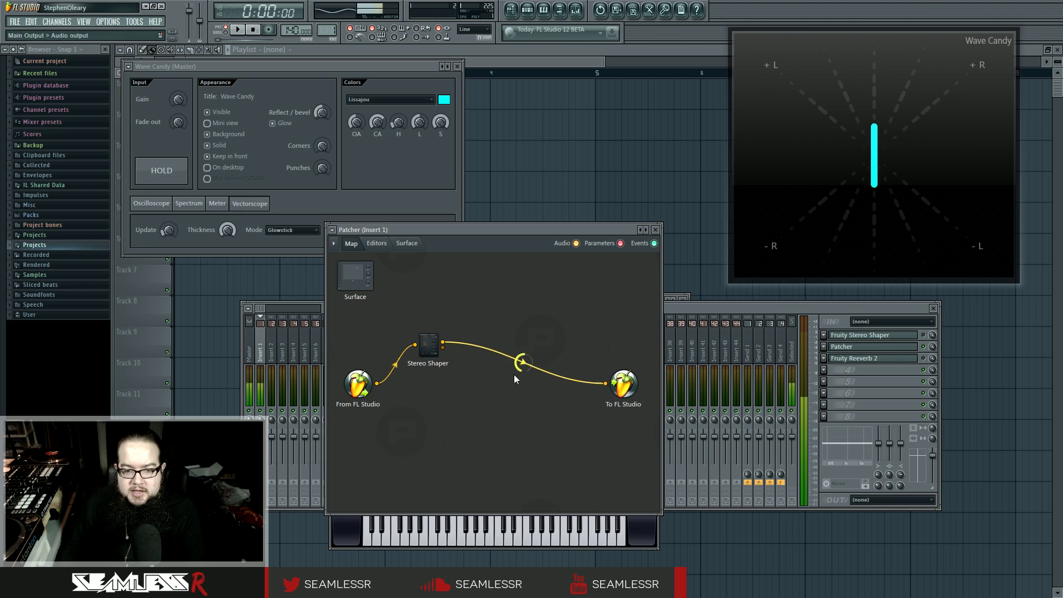
Connect the Stereo Shaper's Send 1 to the To FL Studio node and insert Fruity Parametric EQ 2 before that output
drag(619, 387, 626, 360)
drag(443, 348, 612, 360)
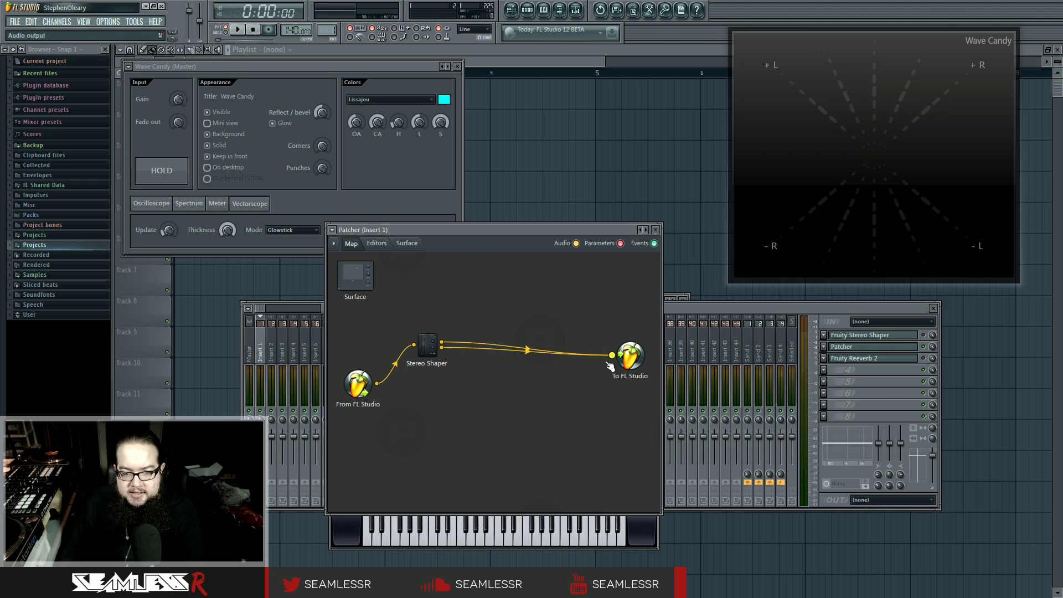
right_click(614, 363)
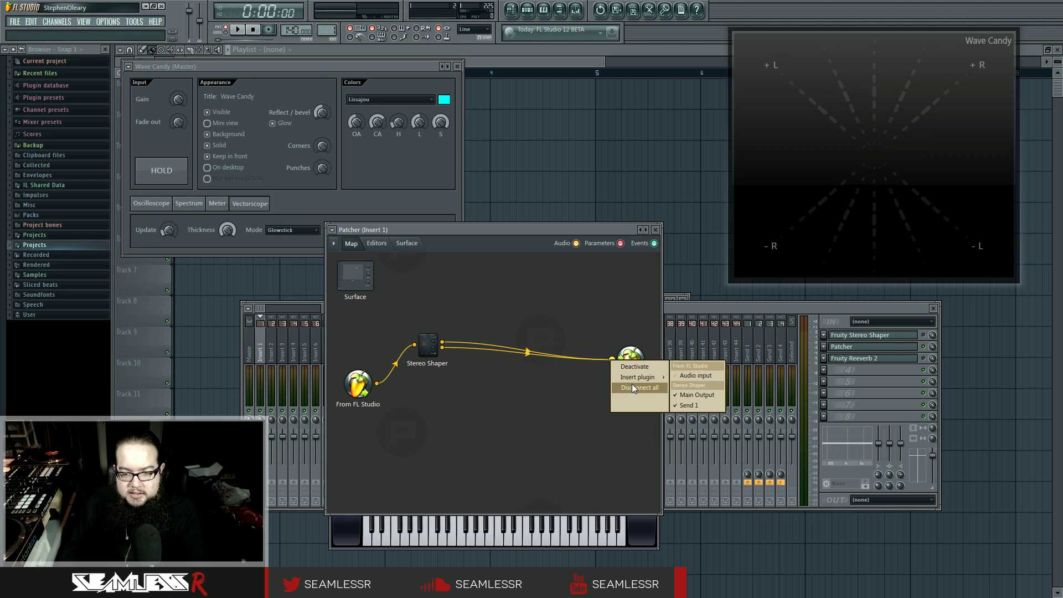
mouse_move(629, 380)
click(735, 364)
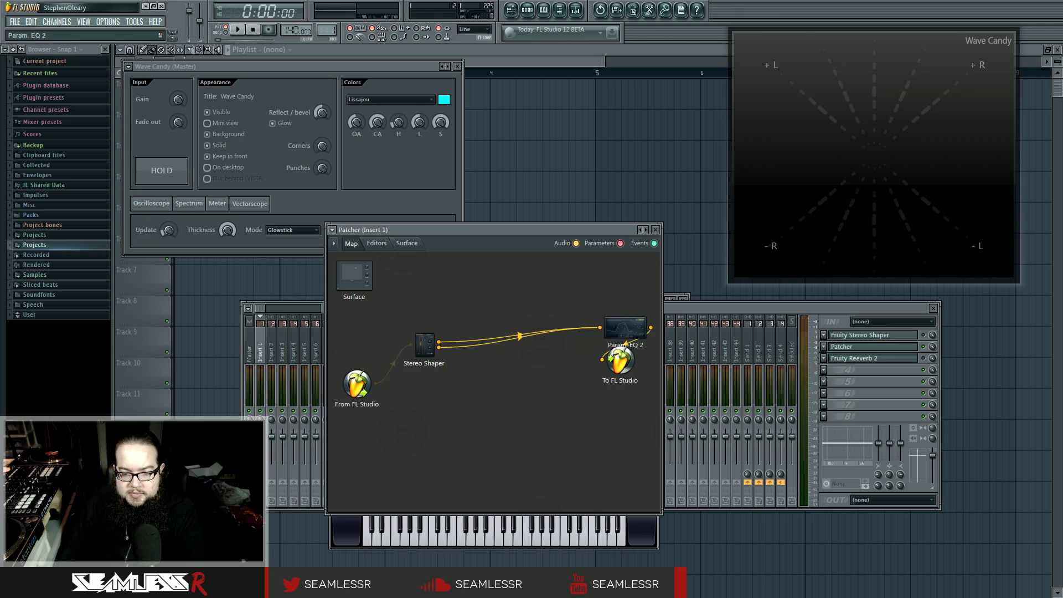
Add a second Param. EQ 2 and route the Stereo Shaper's Send 1 through it to To FL Studio, parallel to the main output
right_click(616, 315)
click(569, 381)
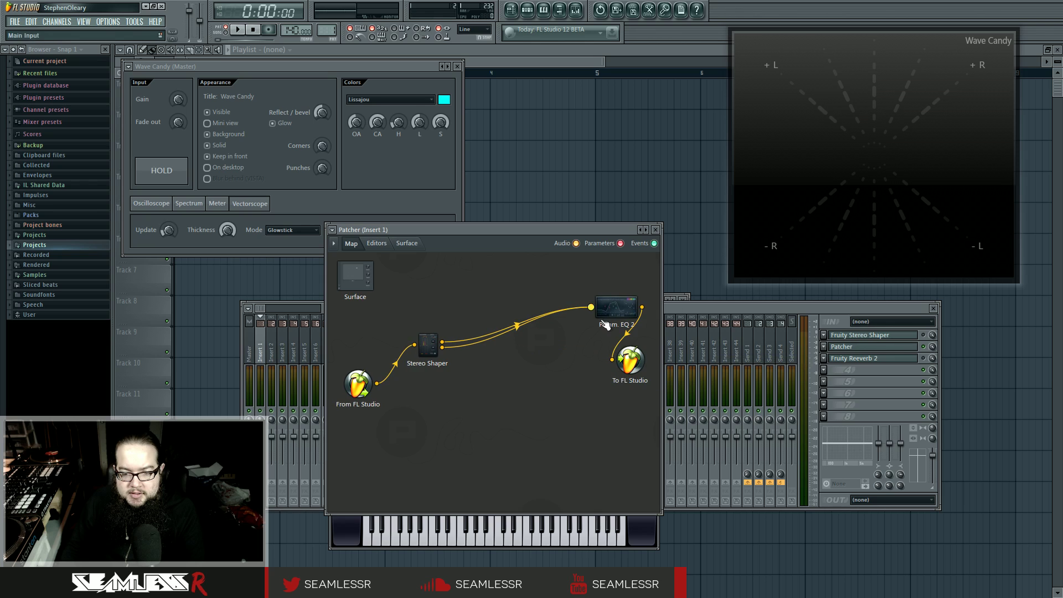
right_click(606, 325)
click(617, 355)
click(575, 387)
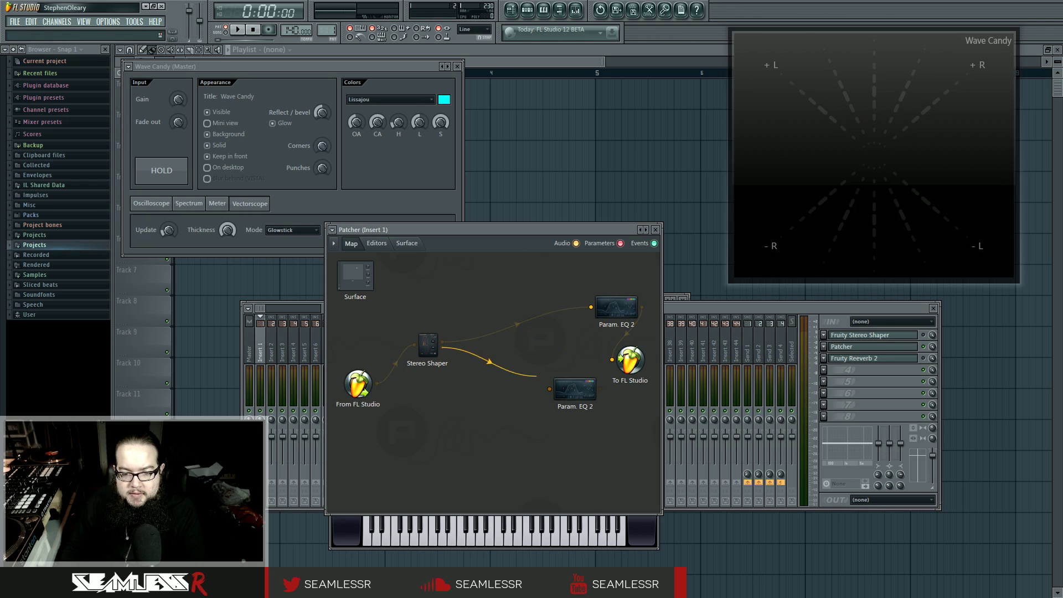
drag(537, 377, 579, 327)
drag(442, 347, 612, 359)
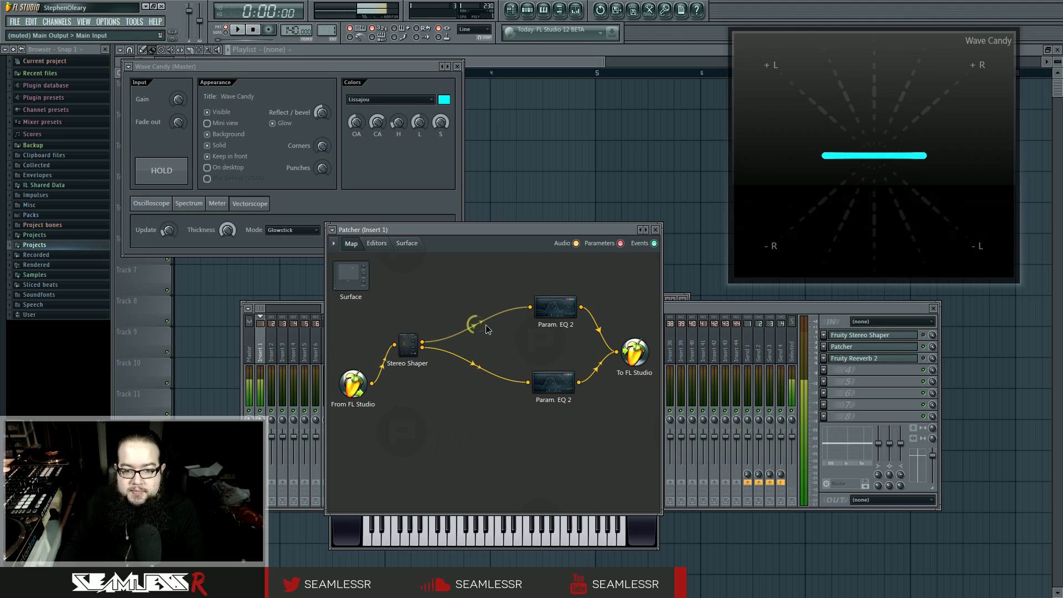
Audition the two Stereo Shaper branches by muting and restoring their connections to the EQs while playing notes
click(484, 361)
click(483, 331)
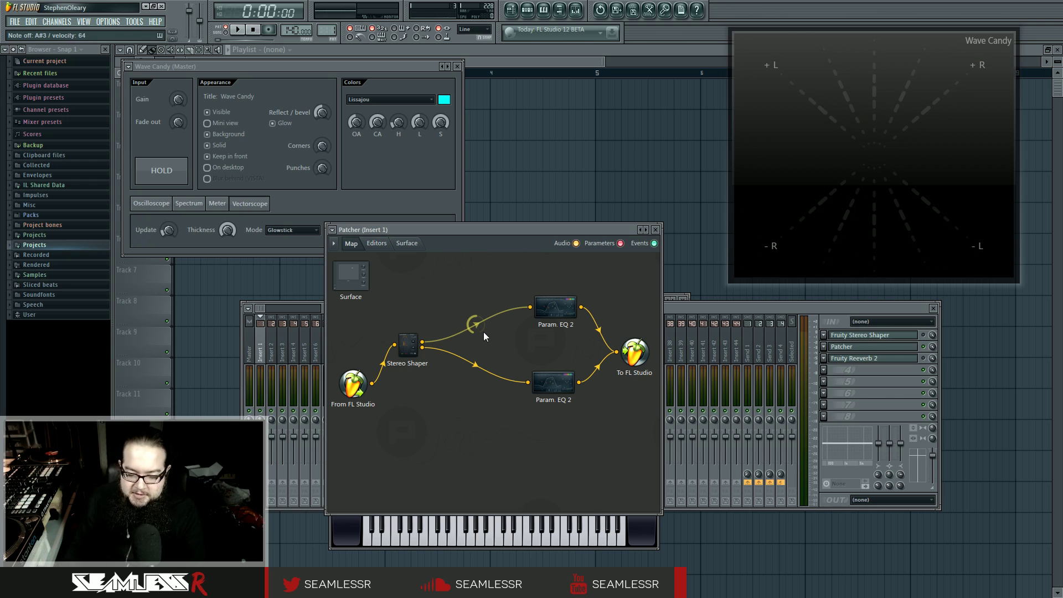
click(473, 324)
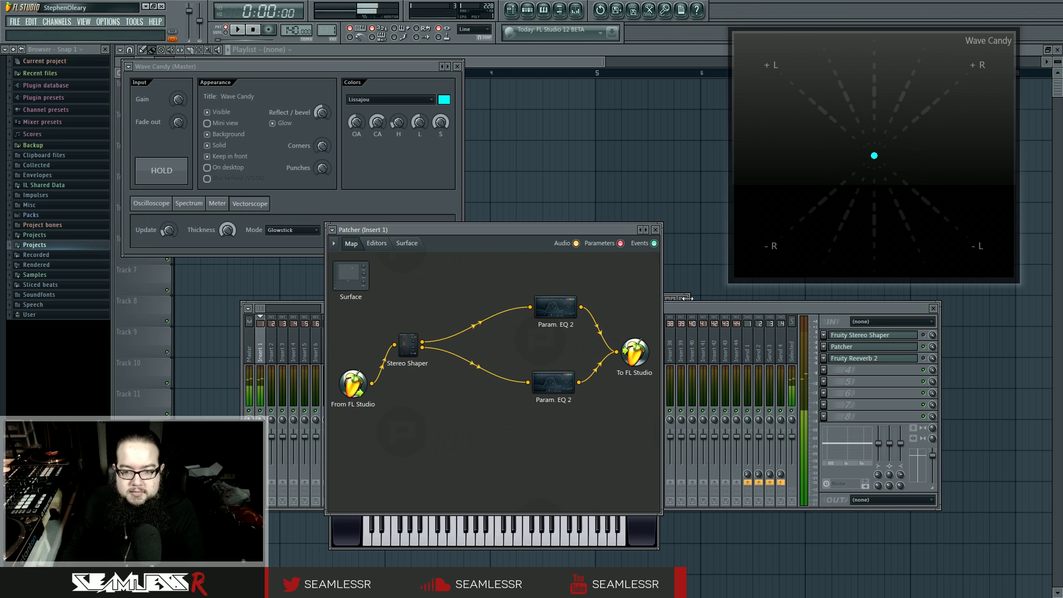
Show Fruity Reeverb 2 from the effect slots of Insert 1 and hide the Playlist
click(855, 358)
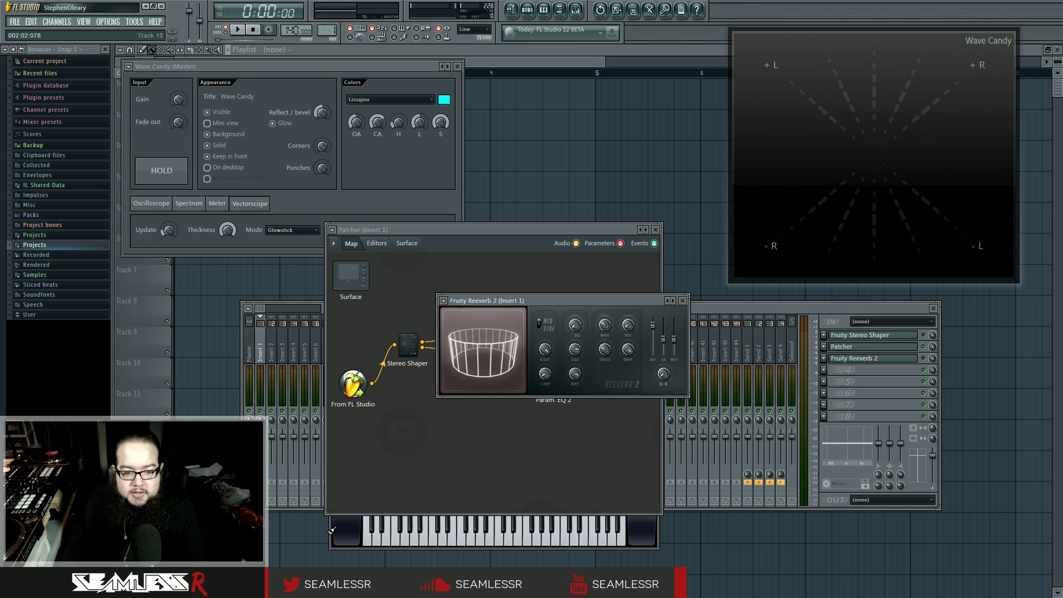
key(F12)
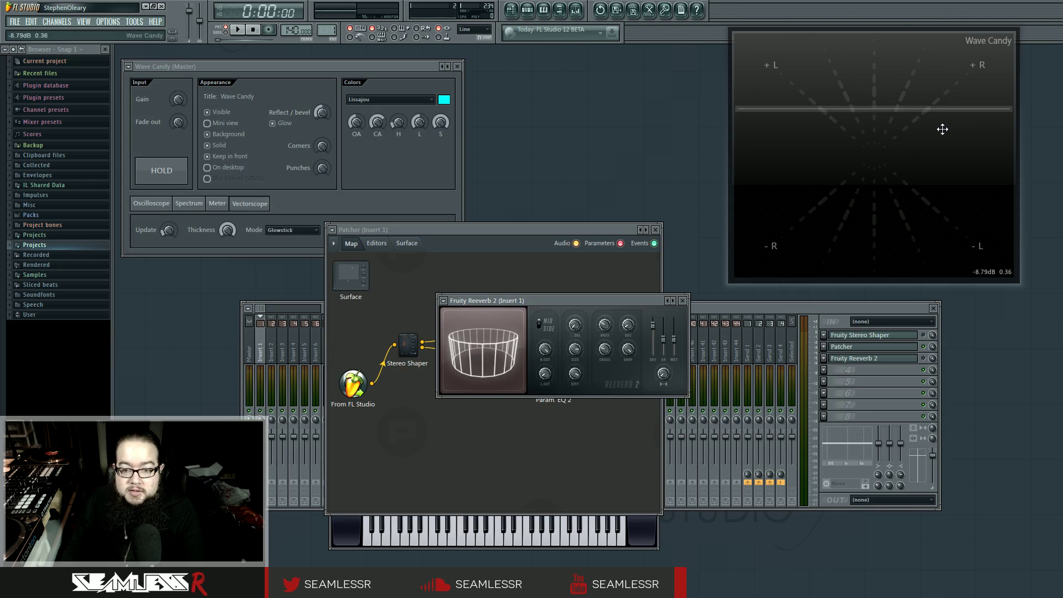
key(F12)
Bring up Sytrus with its operator 1 page and reshape the operator's waveform into a sawtooth while playing notes
key(F6)
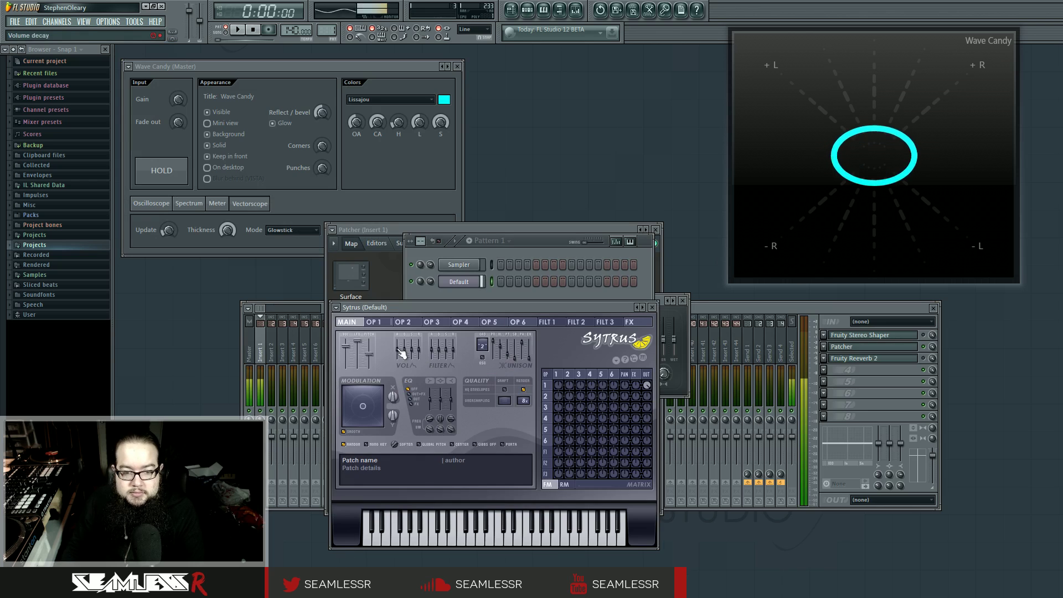
click(556, 374)
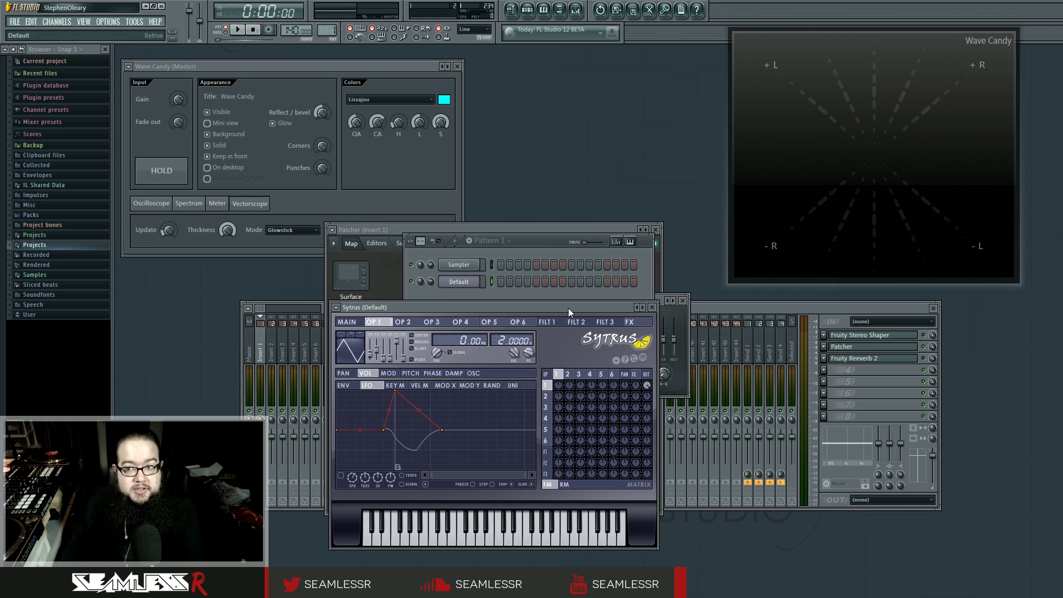
mouse_move(564, 306)
mouse_down()
mouse_move(576, 312)
mouse_move(577, 304)
mouse_up()
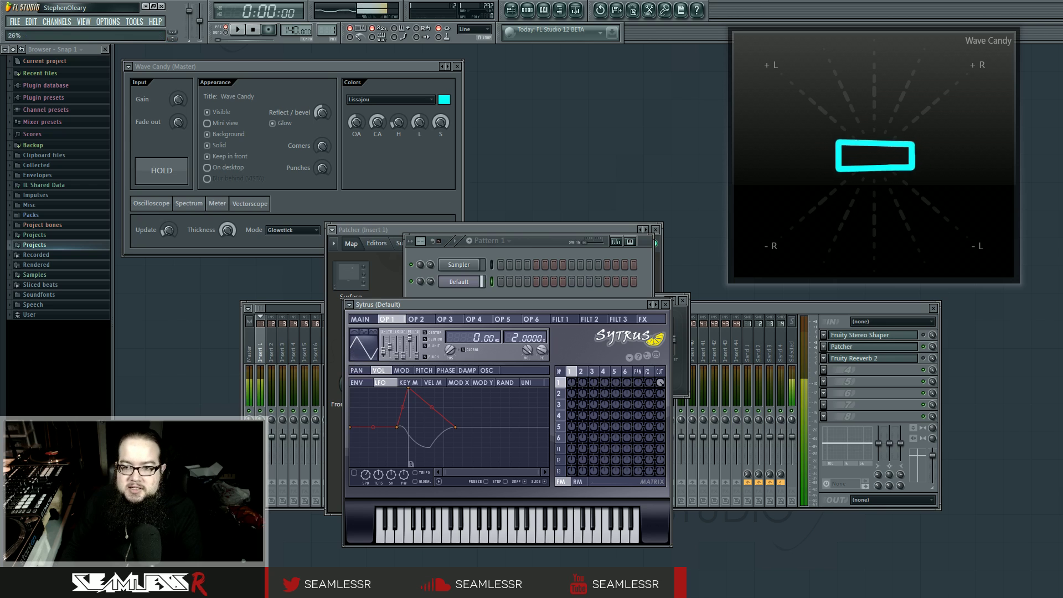
drag(362, 344, 362, 332)
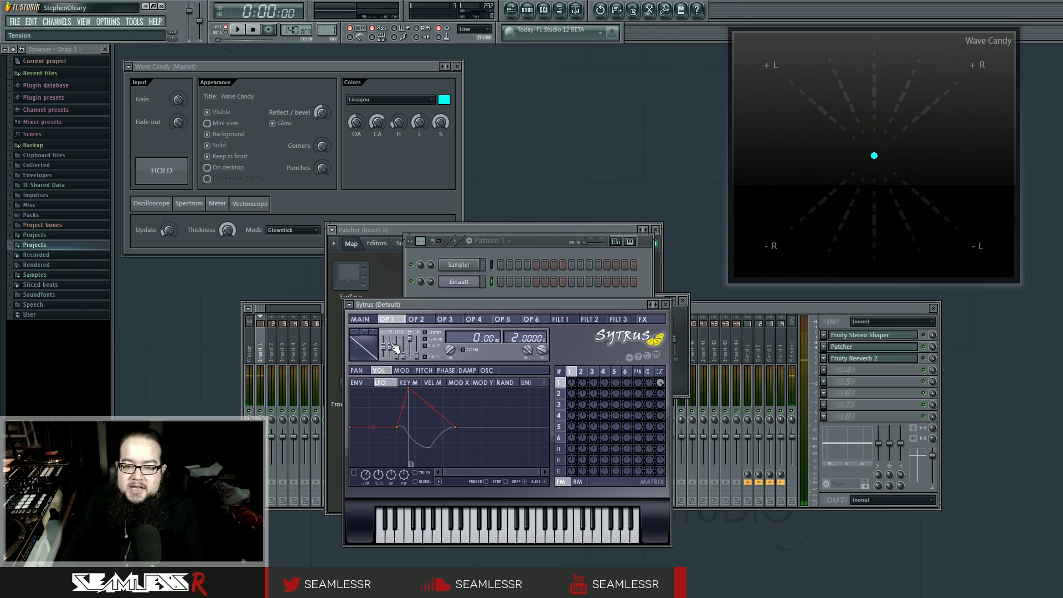
drag(478, 305, 488, 298)
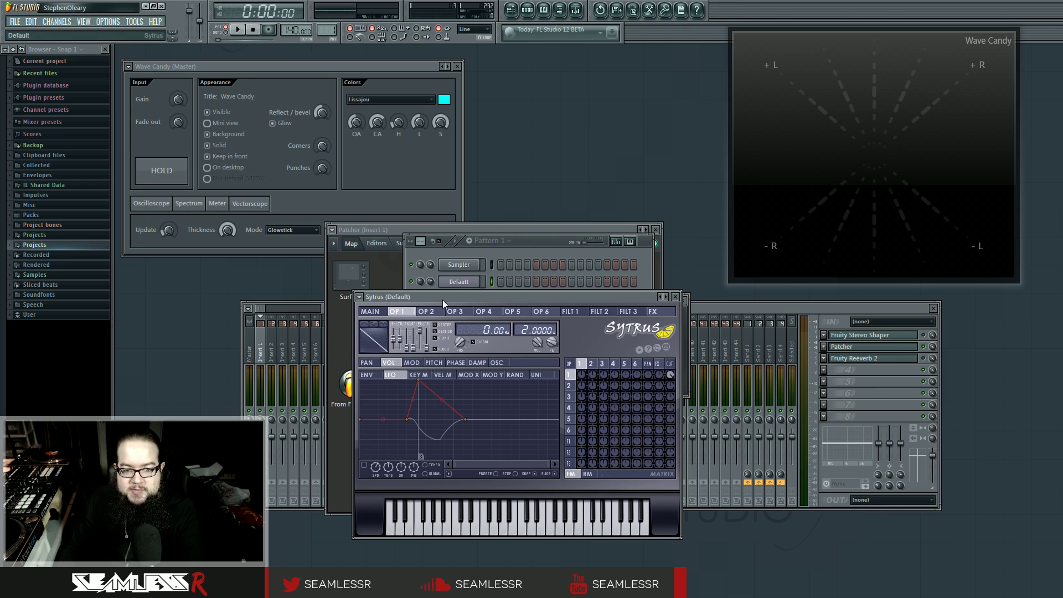
drag(792, 195, 895, 180)
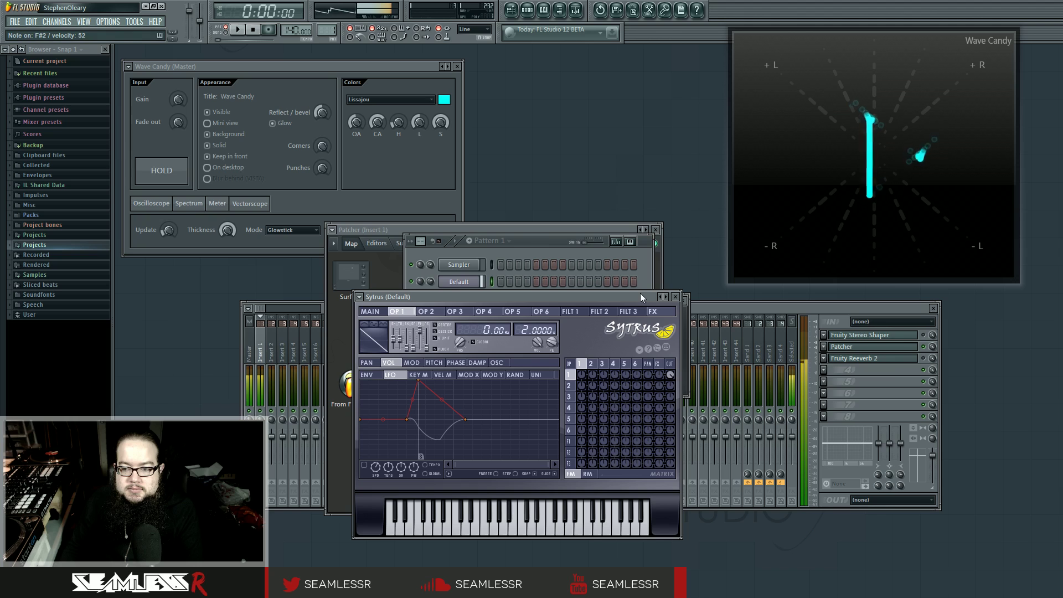
Compare the two EQ branches in Patcher by muting and restoring their connections to To FL Studio while playing
click(859, 347)
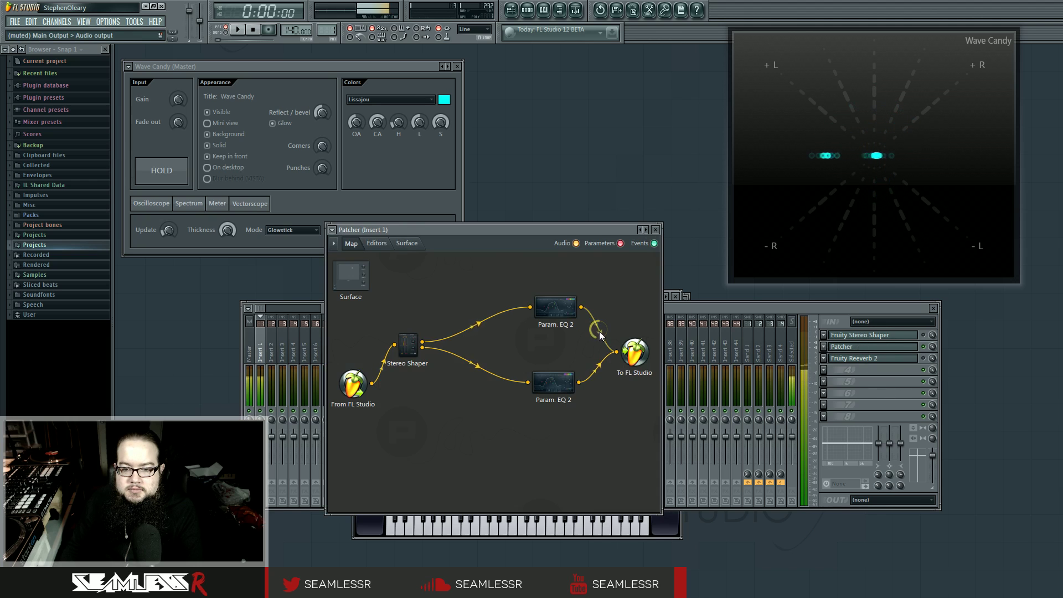
click(598, 375)
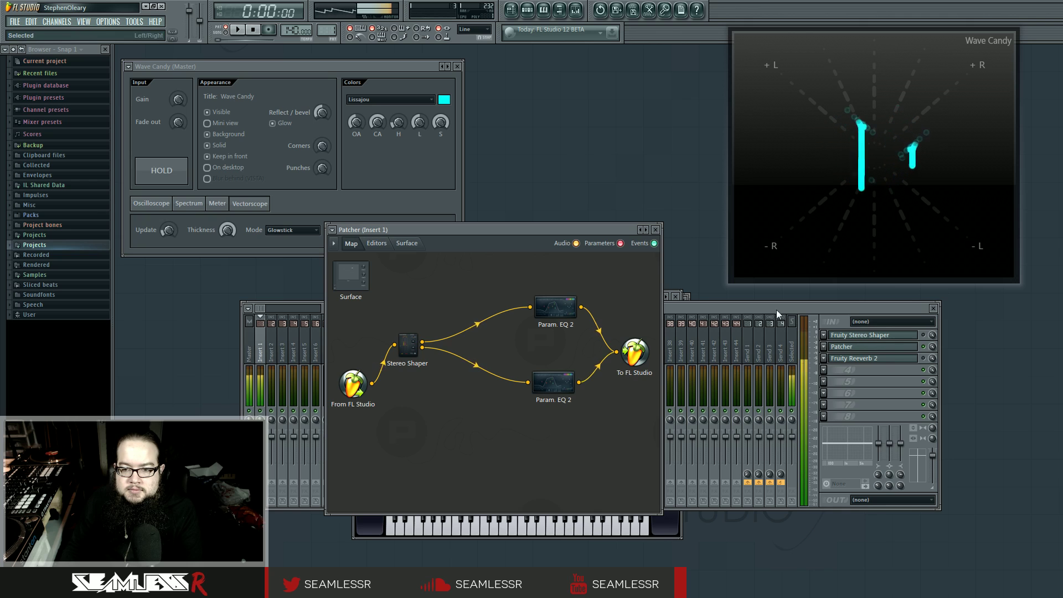
Reshape operator 1's waveform in Sytrus into a square wave, play notes and return to the Patcher map
click(670, 510)
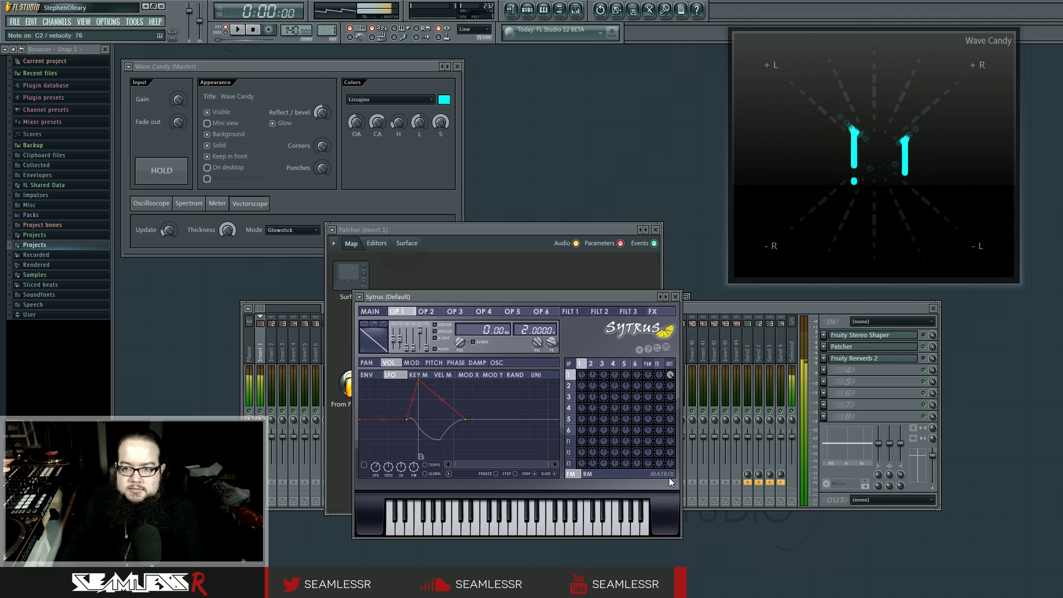
scroll(382, 341, down, 1)
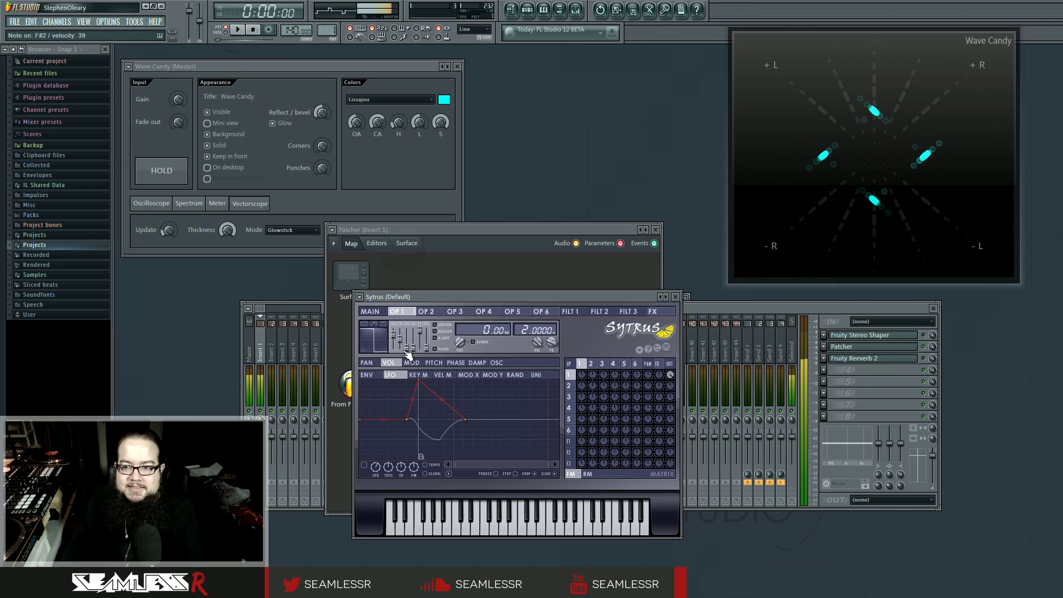
click(623, 251)
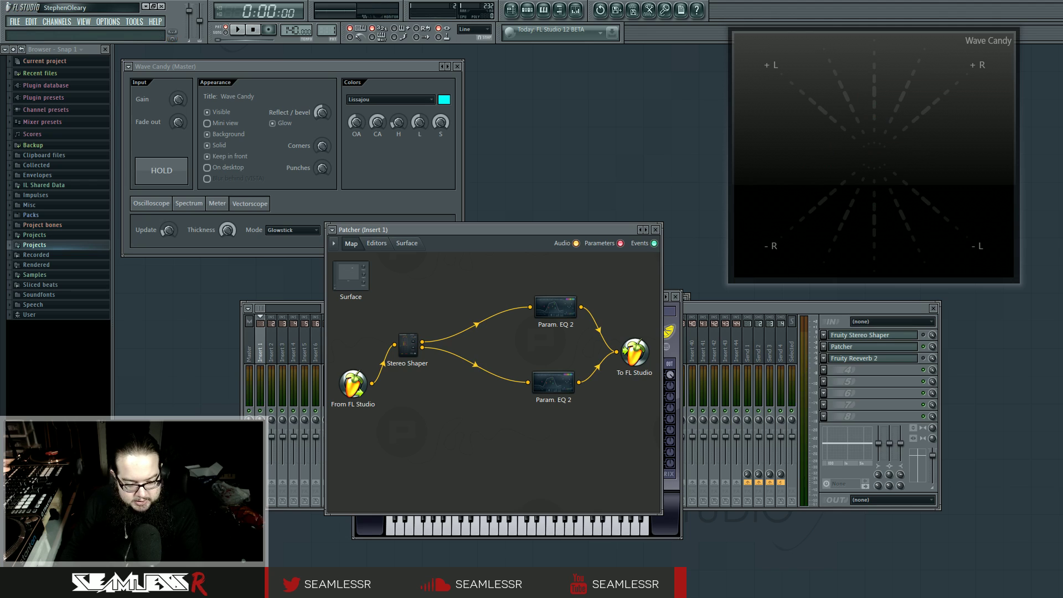
Open the Computer folder in Windows Explorer and close it again
key(super+e)
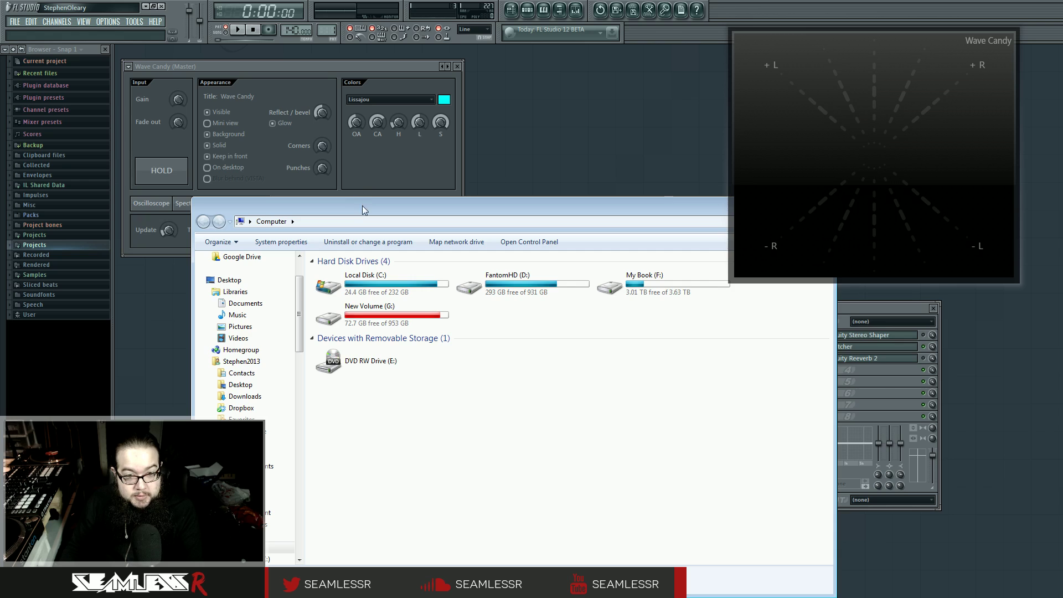
key(alt+F4)
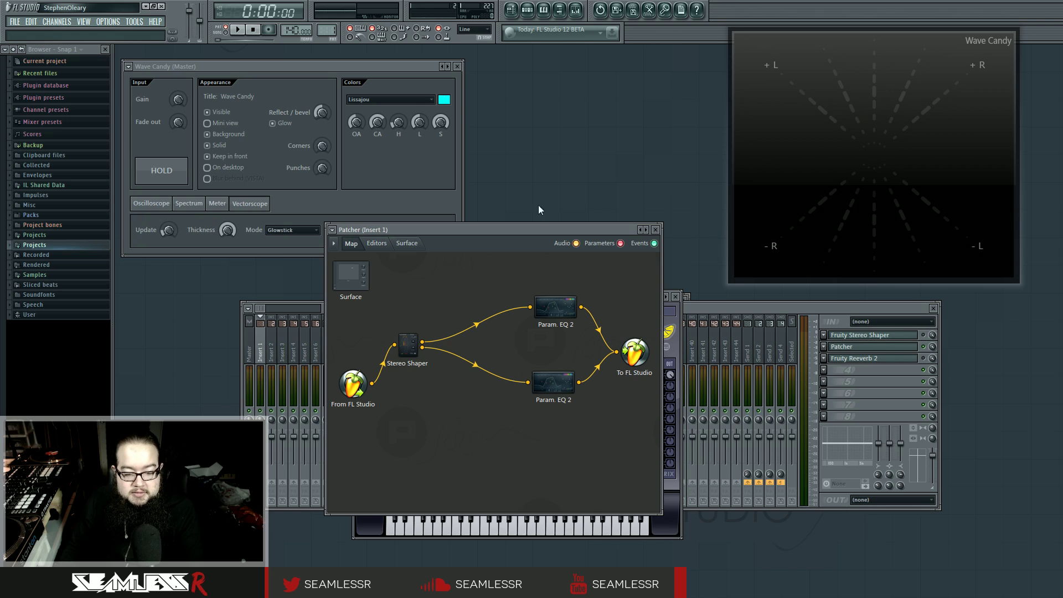
Set the input of mixer track Insert 1 to FireStudio Project Mic 1 and select the Master track
click(729, 306)
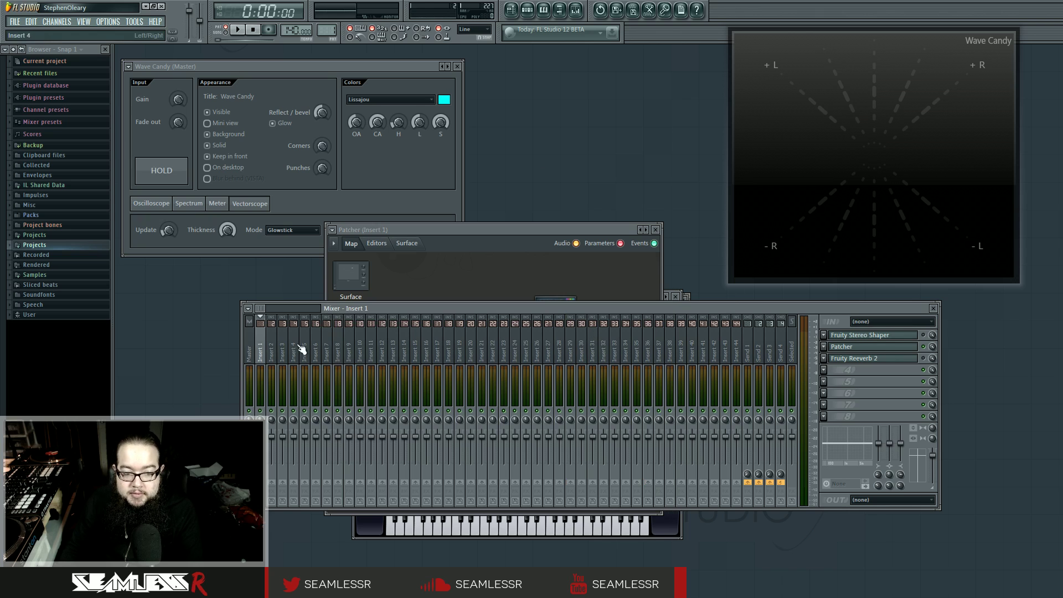
click(889, 321)
click(908, 256)
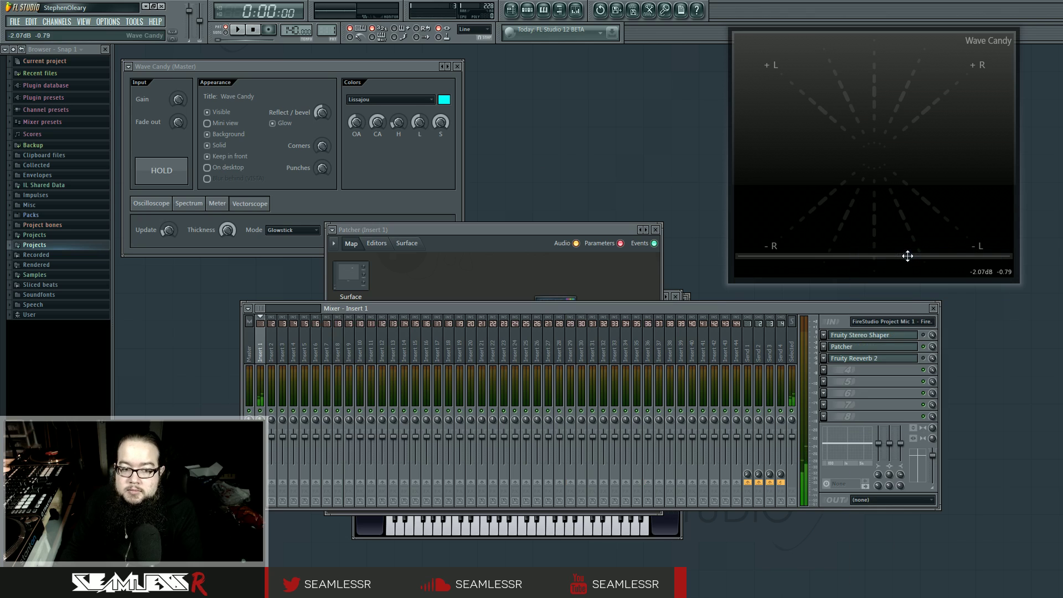
click(250, 366)
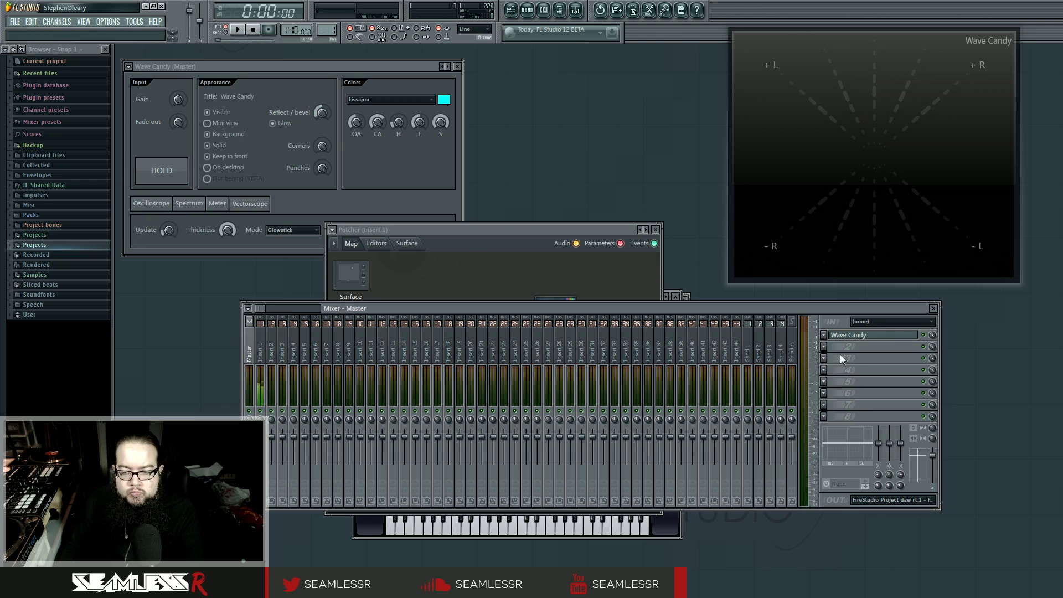
Turn the Master volume all the way down, and raise the update and reduce the thickness of Wave Candy's vectorscope
scroll(932, 457, down, 5)
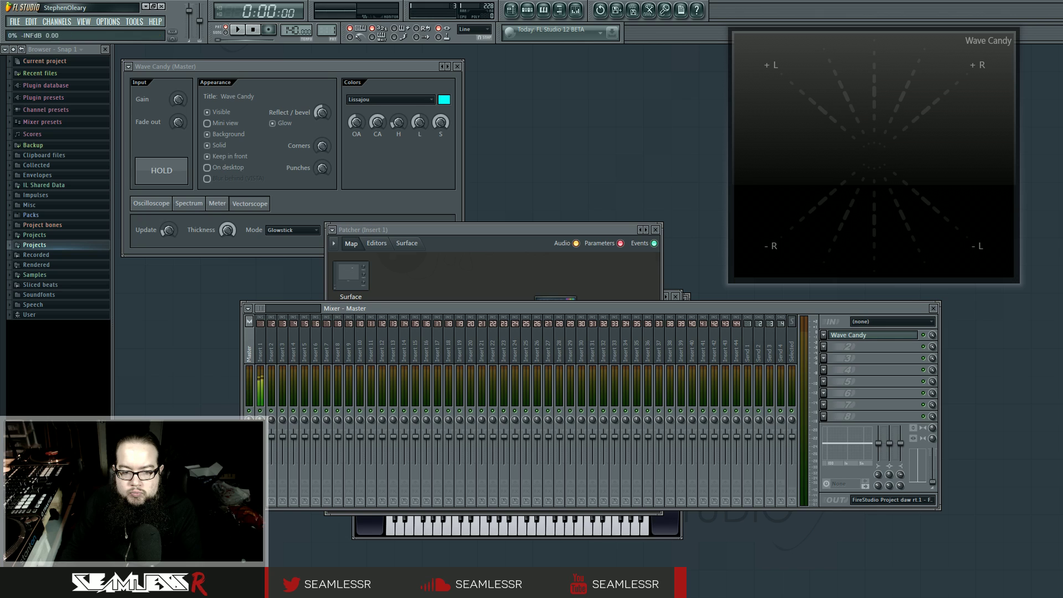
click(260, 354)
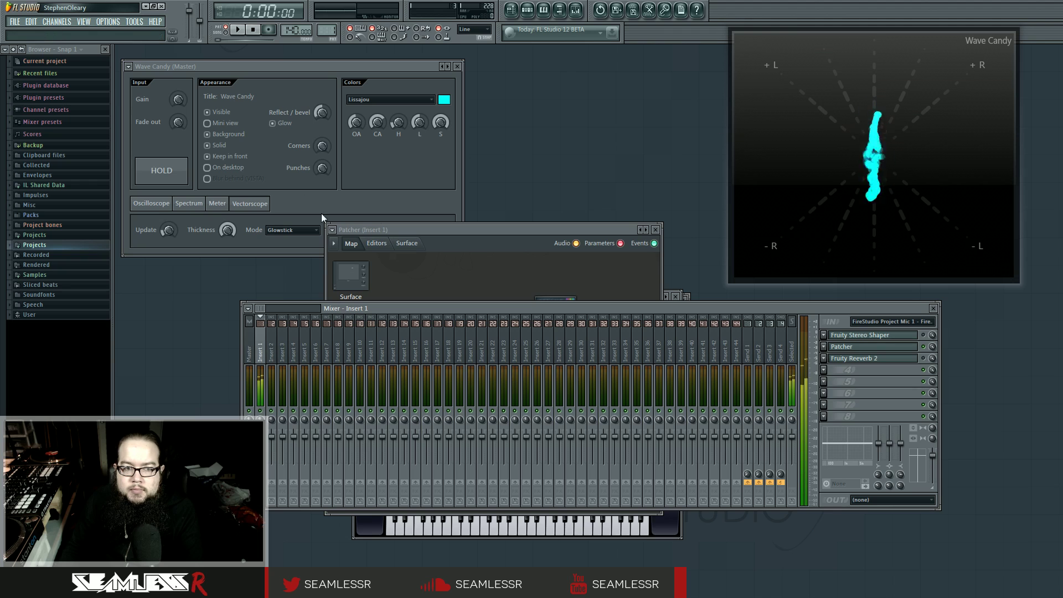
click(172, 230)
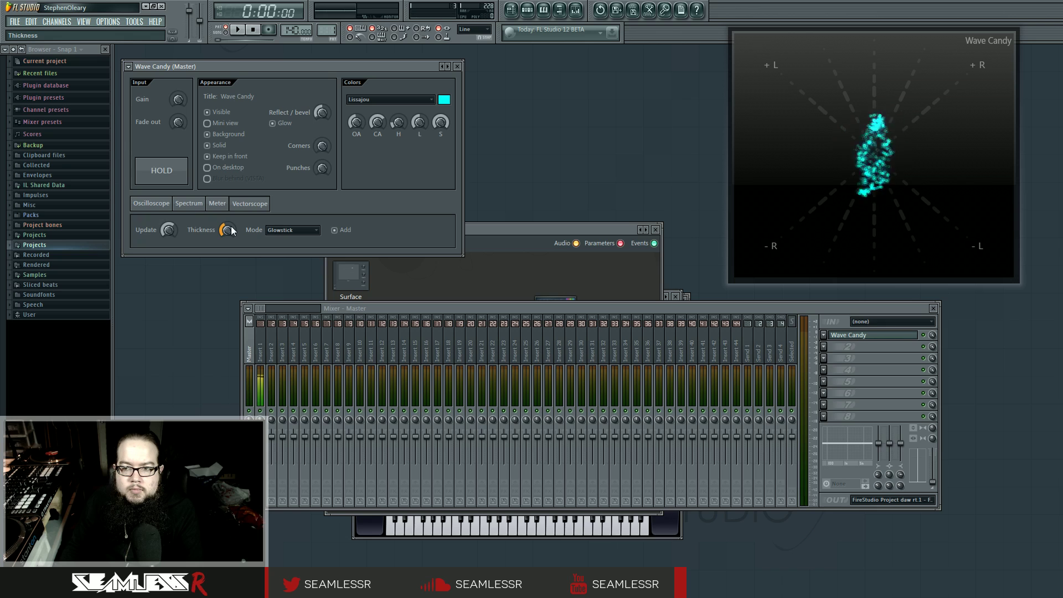
drag(168, 229, 168, 237)
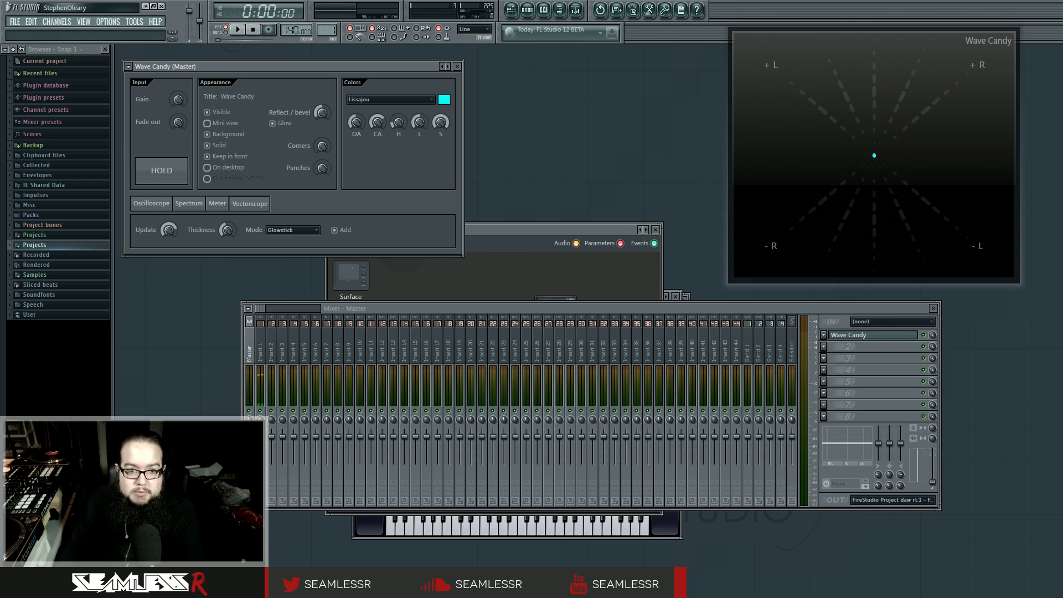
Set the input of mixer track Insert 1 to (none)
click(261, 354)
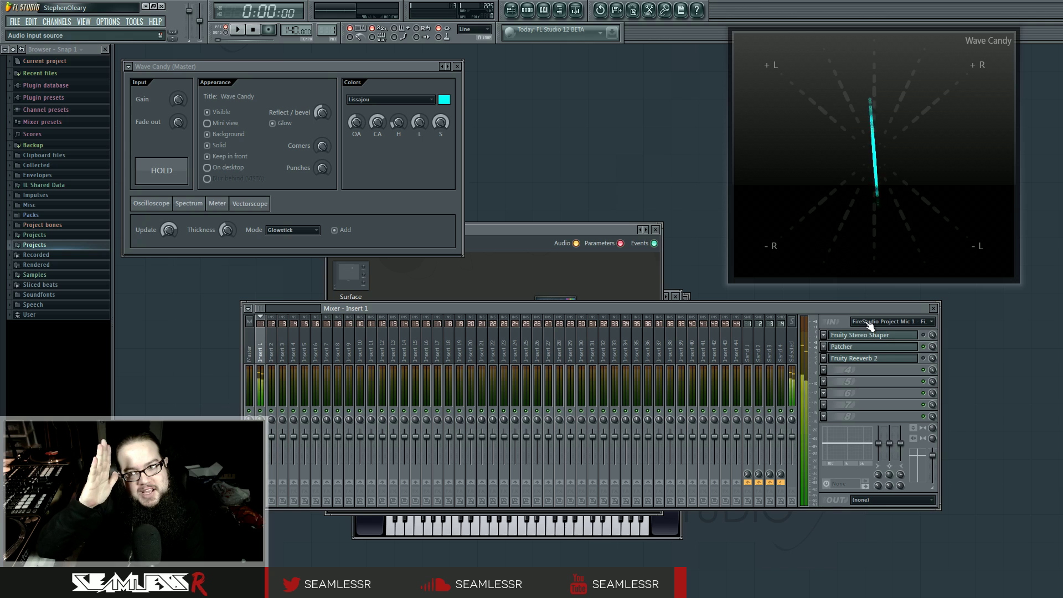
click(868, 323)
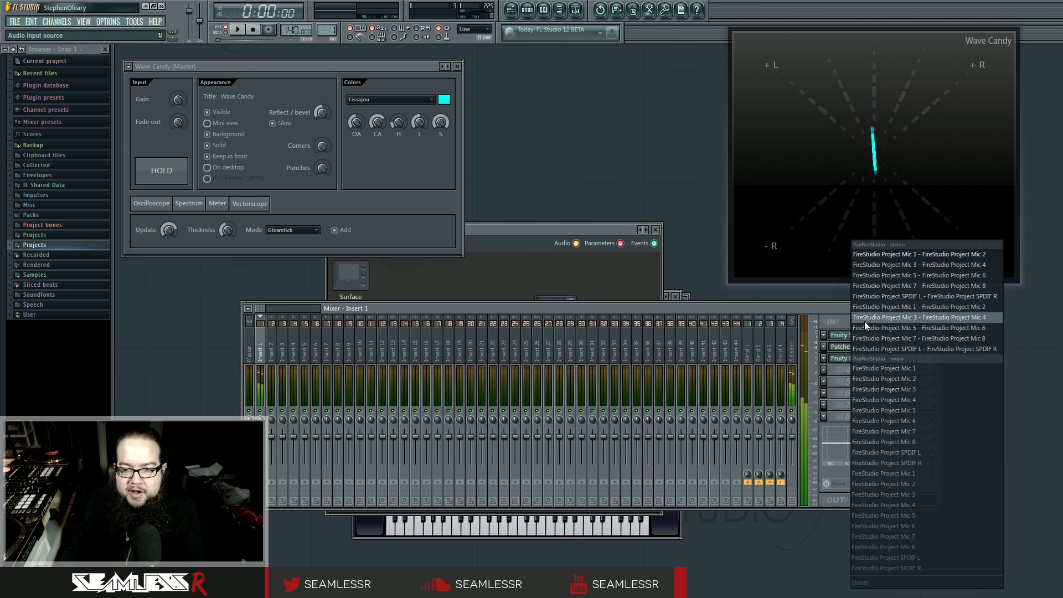
click(869, 583)
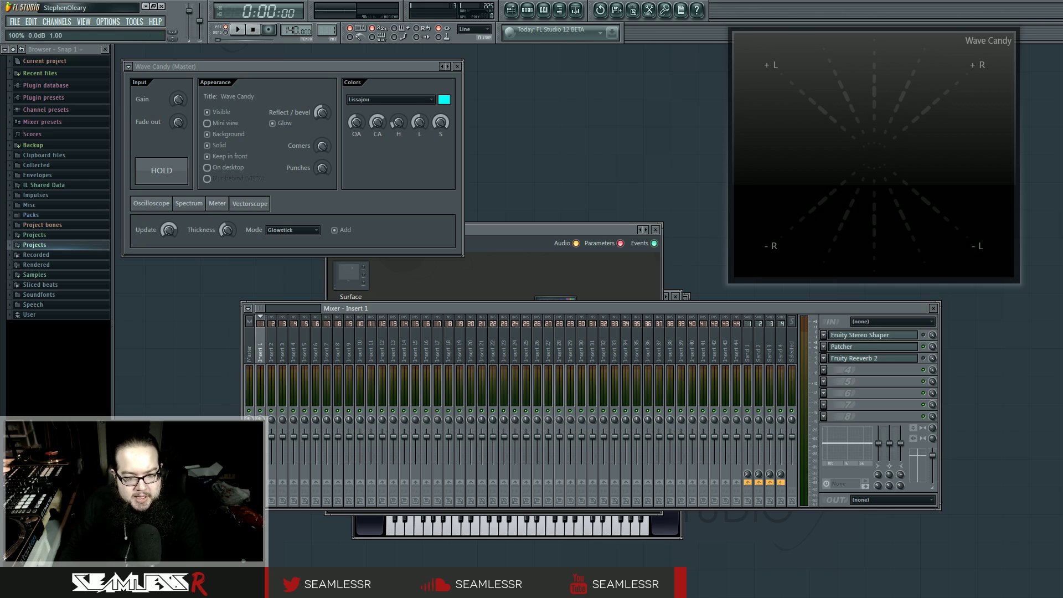
click(249, 354)
click(260, 366)
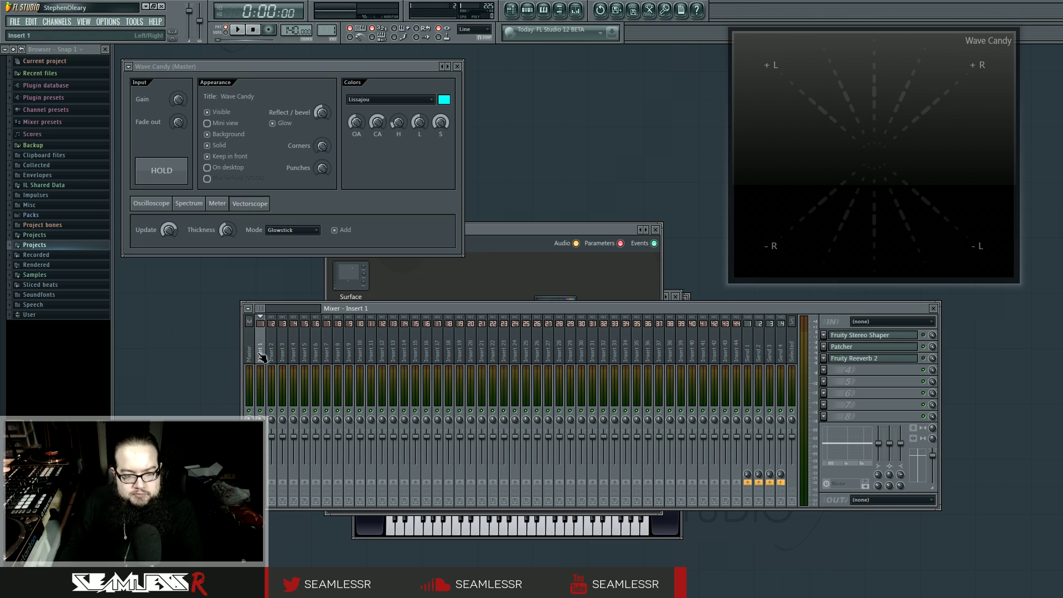
Load Maximus into the second effect slot of the Master track and apply its Default preset
drag(674, 312, 667, 322)
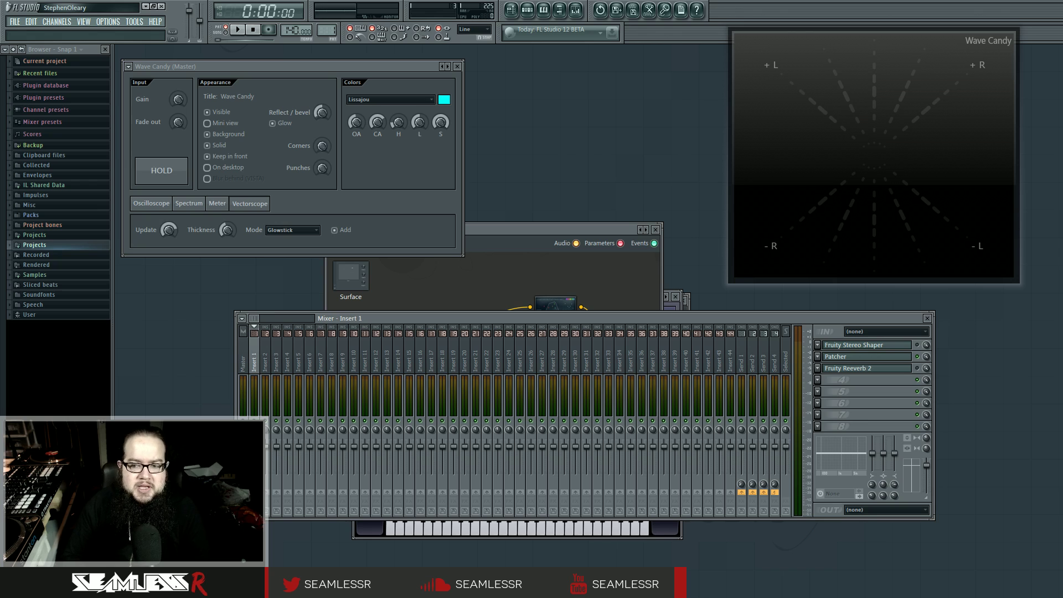
click(244, 347)
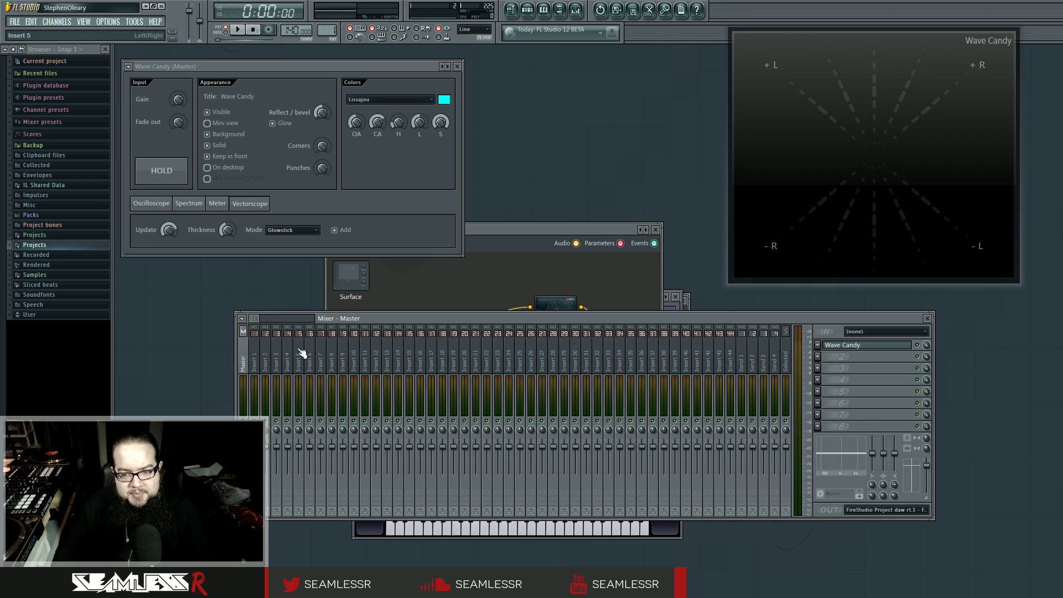
click(818, 356)
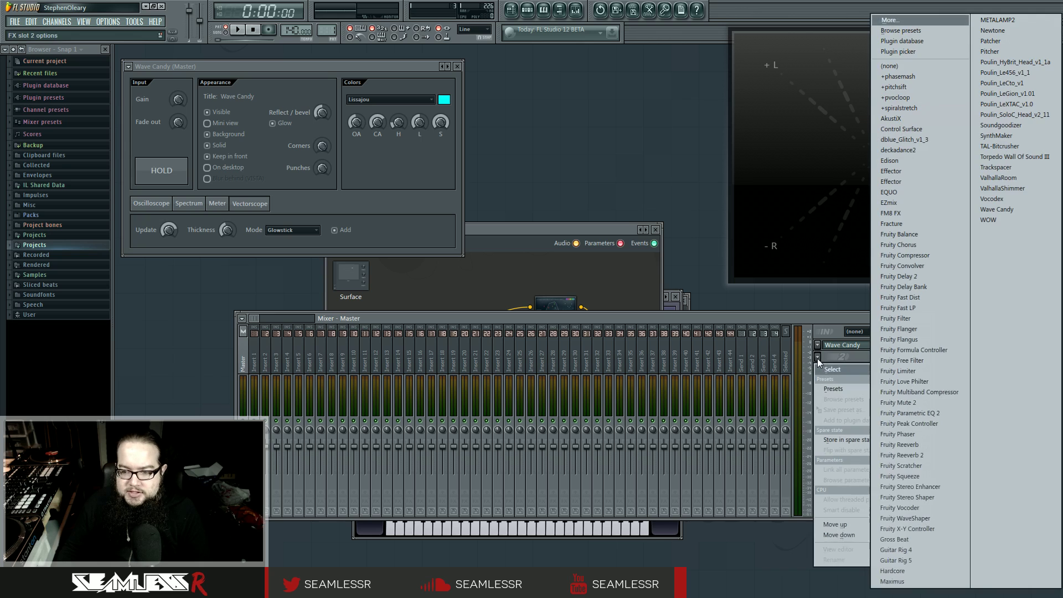
click(892, 581)
right_click(476, 153)
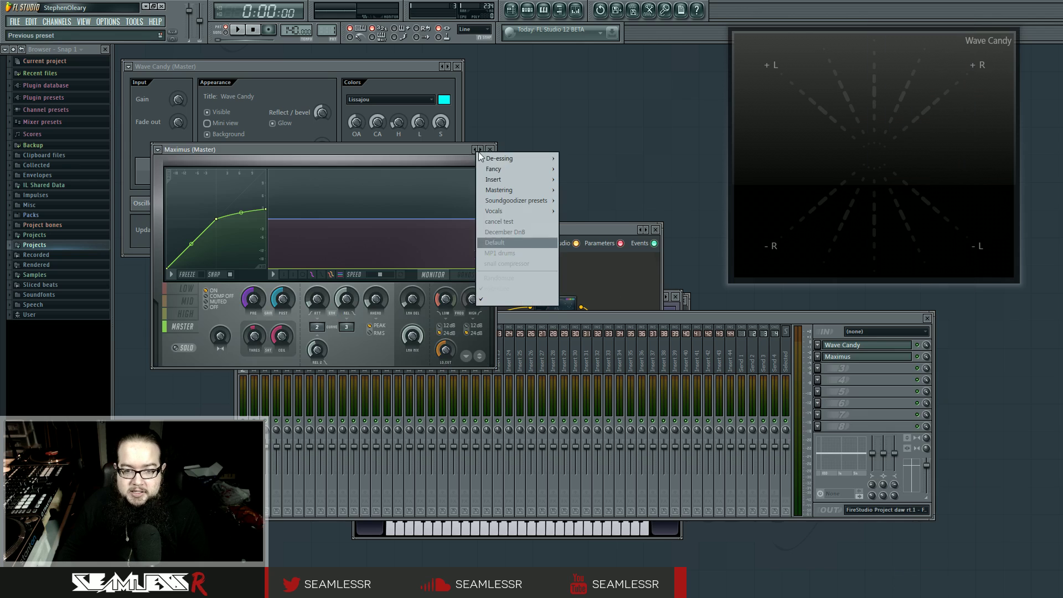
click(506, 242)
drag(456, 151, 706, 199)
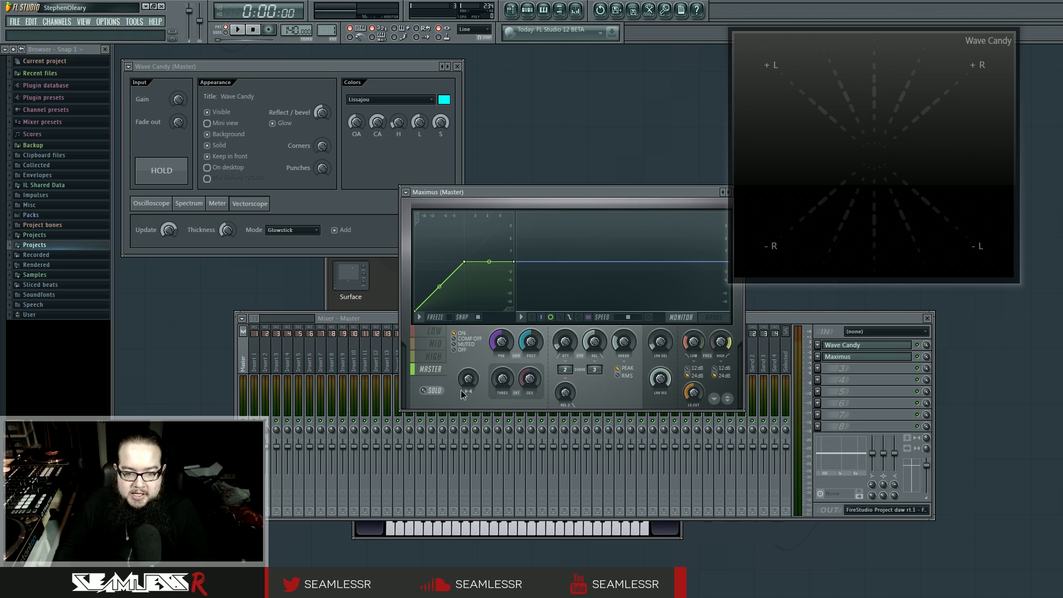
Set the stereo separation of the LOW band in Maximus to 100% merged
click(918, 440)
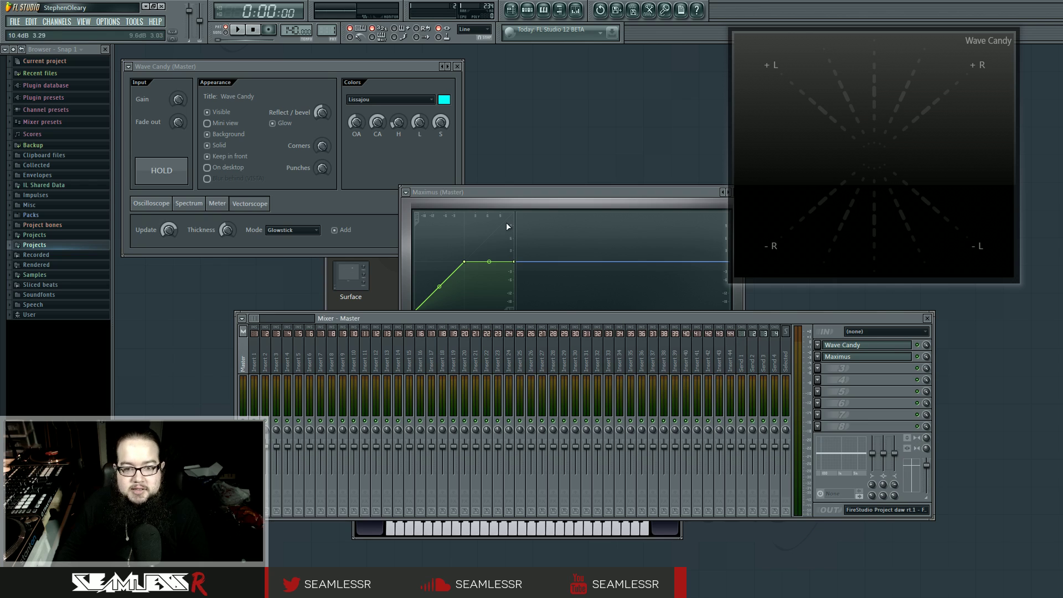
click(533, 194)
drag(533, 194, 502, 213)
click(407, 351)
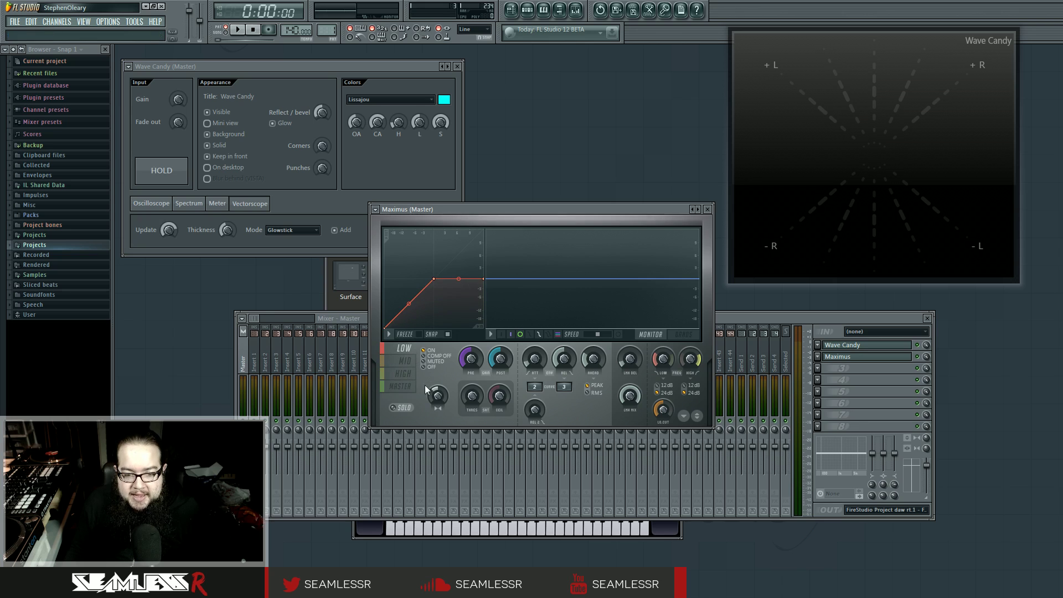
drag(437, 395, 437, 377)
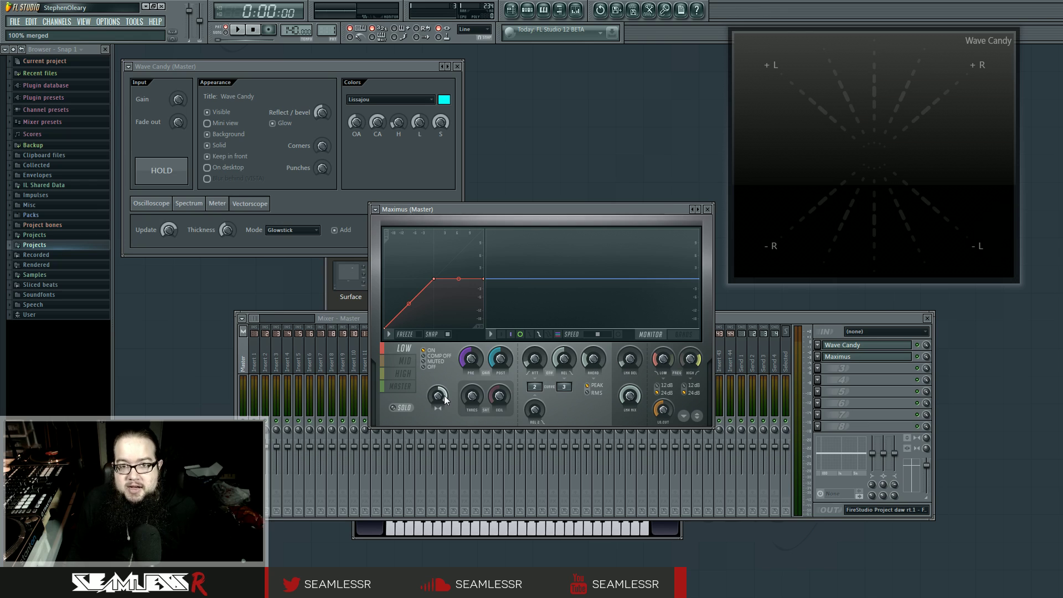
Raise both cross-channel volumes in Insert 1's Fruity Stereo Shaper, bring left-into-right back down to its middle position and close the plugin
click(254, 382)
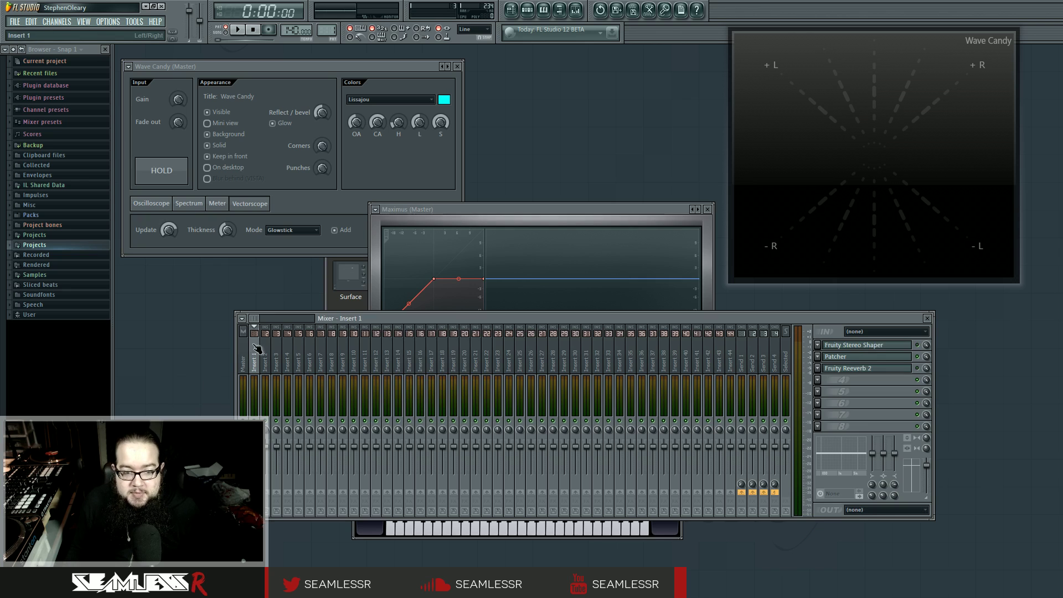
click(856, 346)
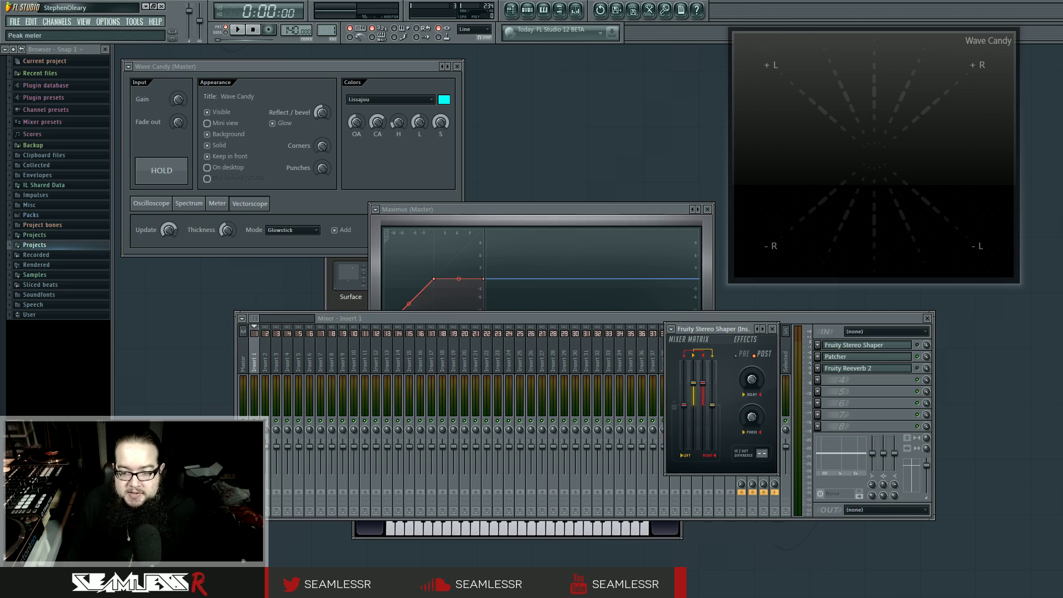
click(914, 346)
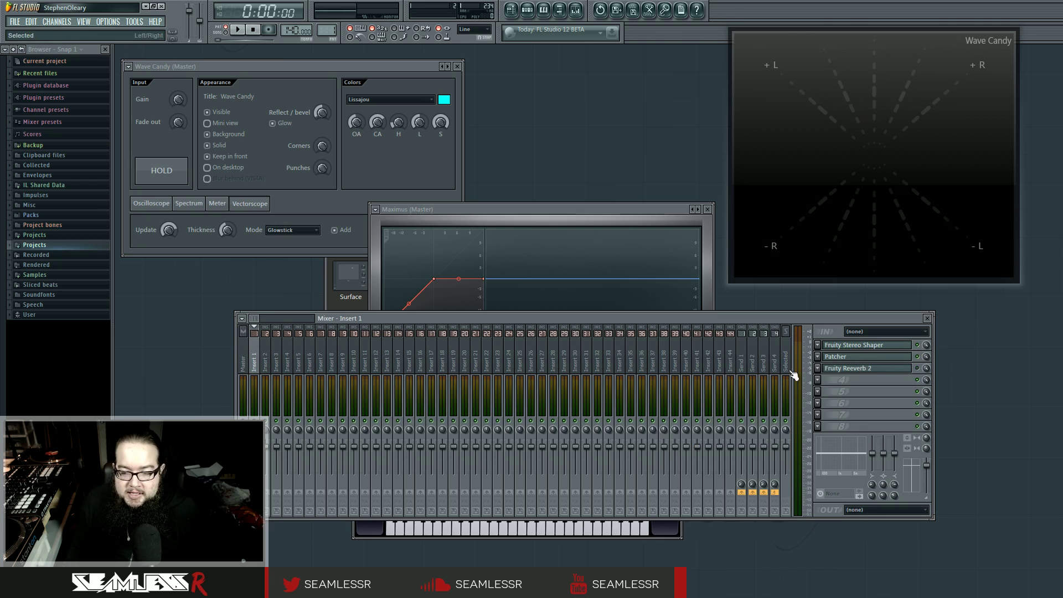
click(844, 347)
drag(712, 404, 684, 382)
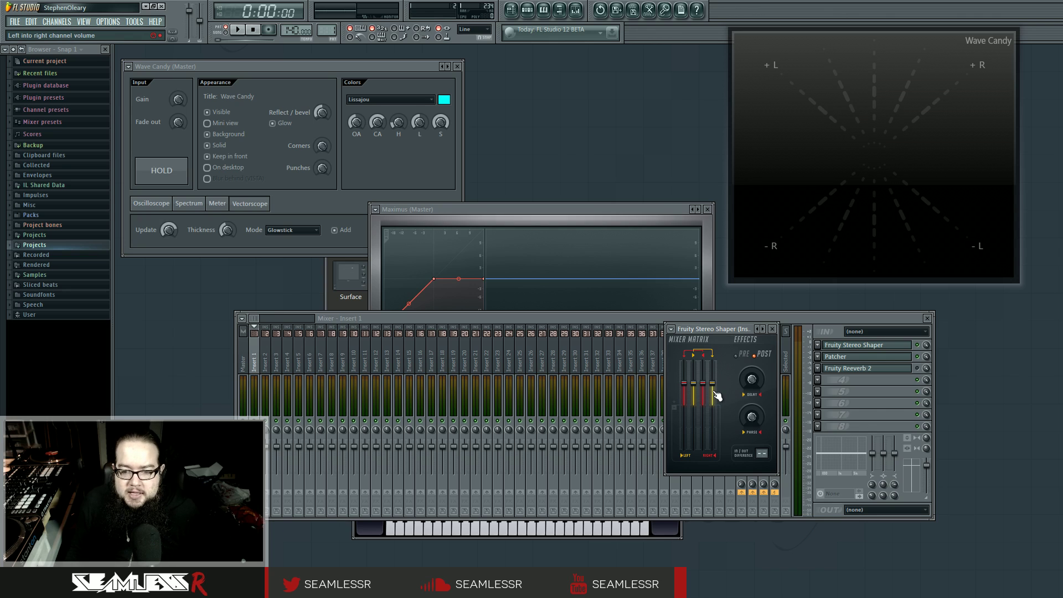
drag(714, 384, 714, 405)
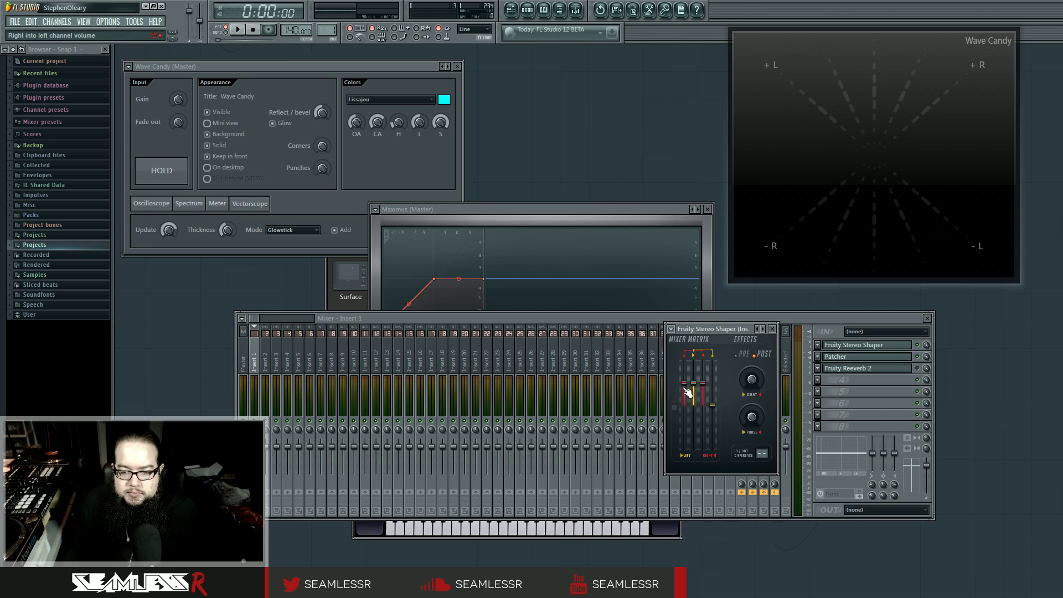
click(772, 329)
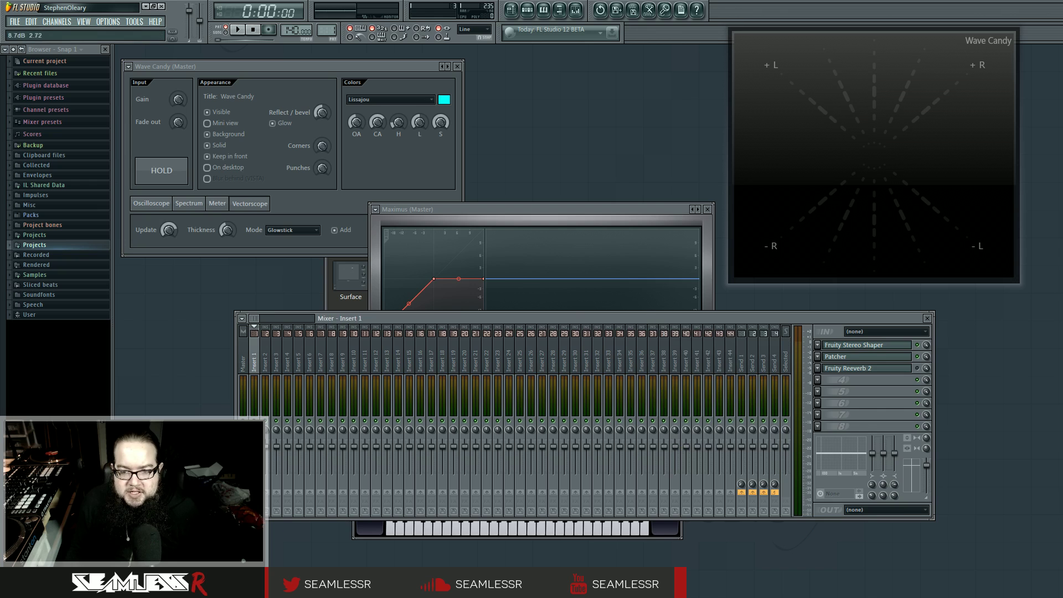
Bring the Master track's Maximus window forward, move it lower over the mixer and return to the mixer
click(627, 226)
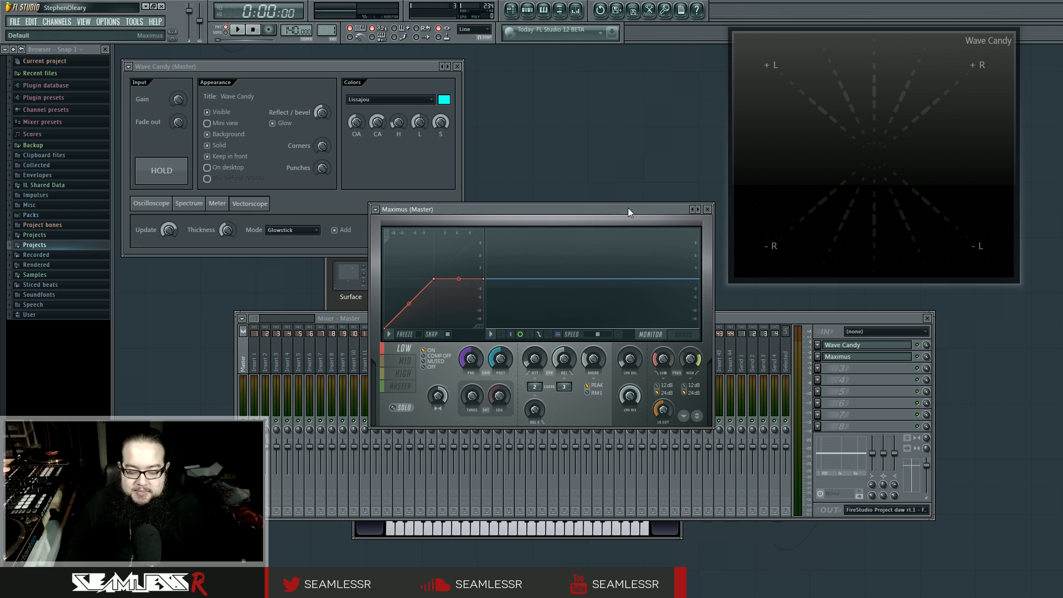
drag(626, 209, 619, 266)
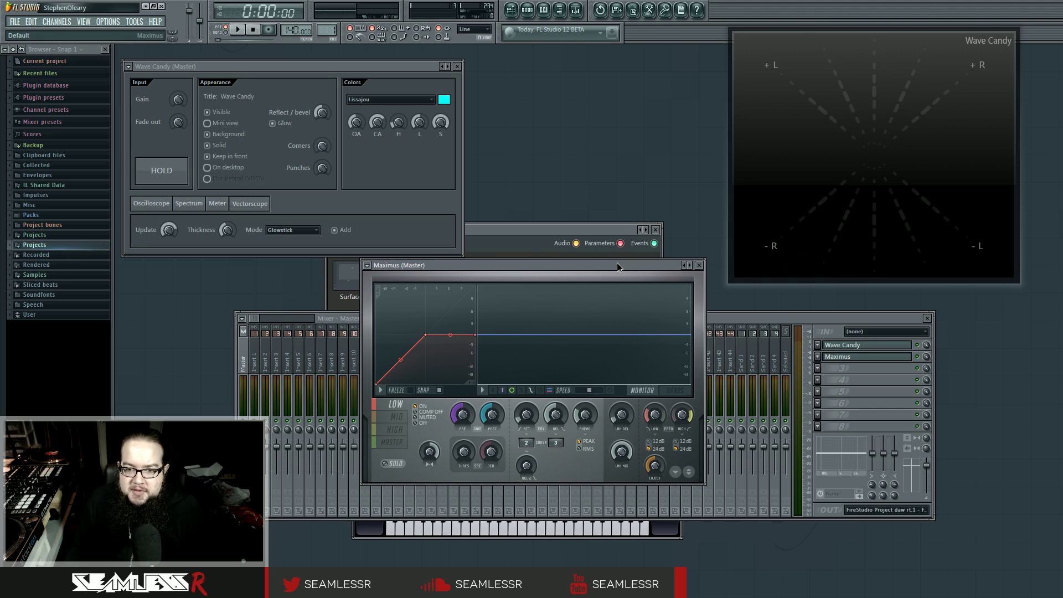
drag(617, 264, 616, 265)
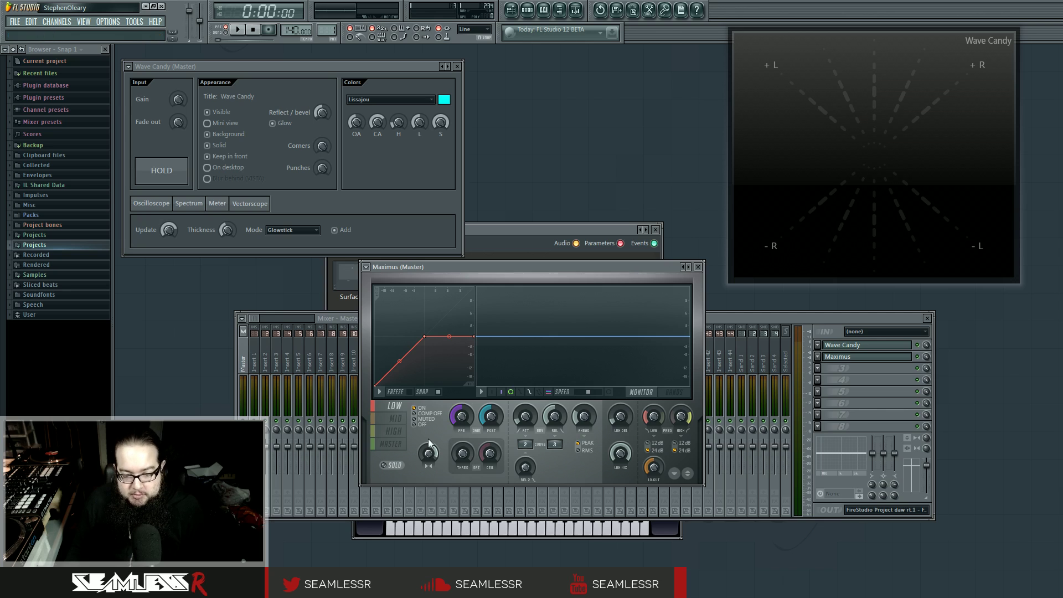
click(747, 319)
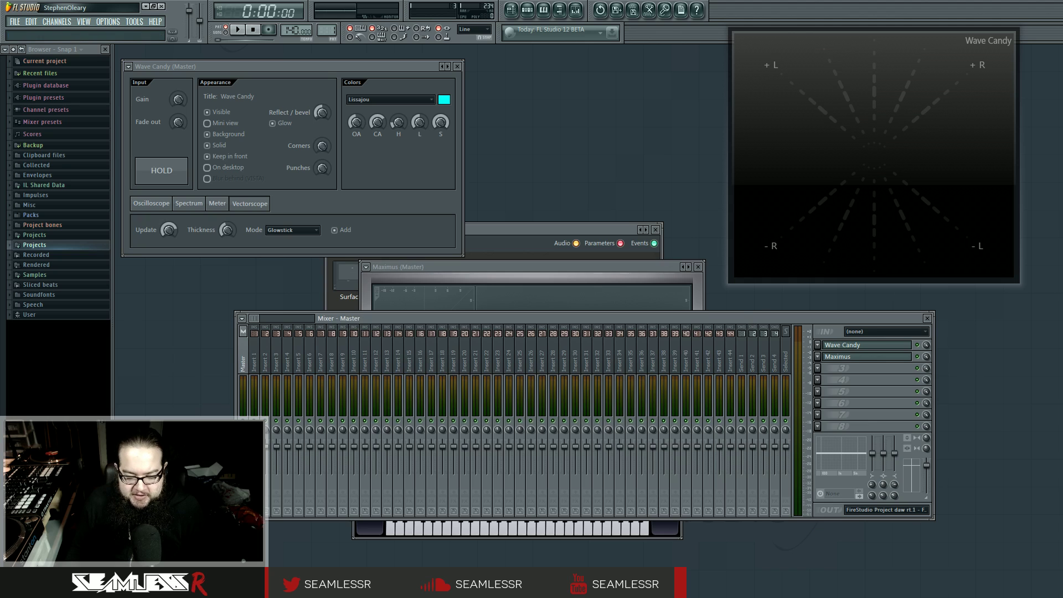